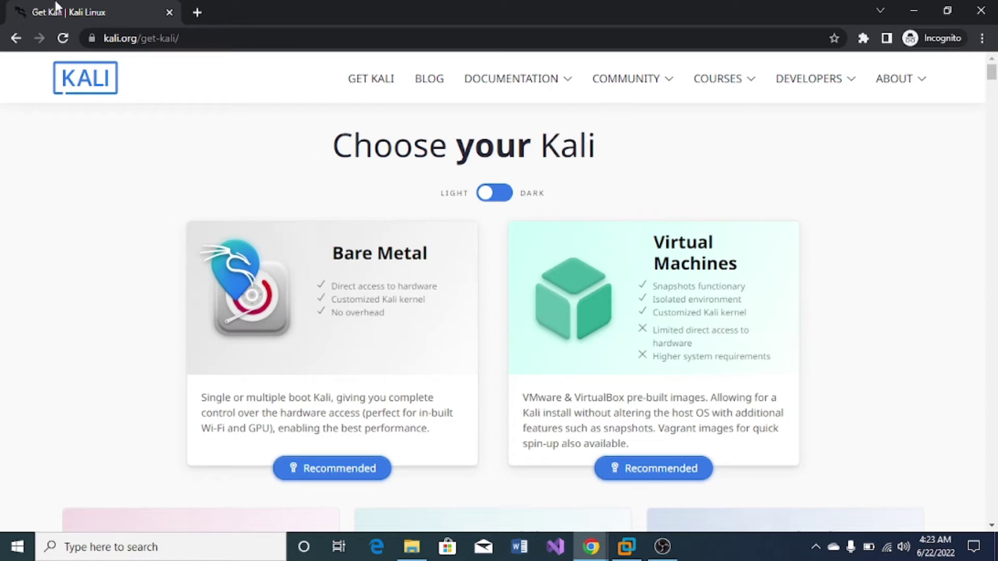
Load the Kali Linux downloads page and bring up the 64-bit images in its Virtual Machines section.
{"action": "left_click_drag", "start_coordinate": [139, 38], "coordinate": [259, 38]}
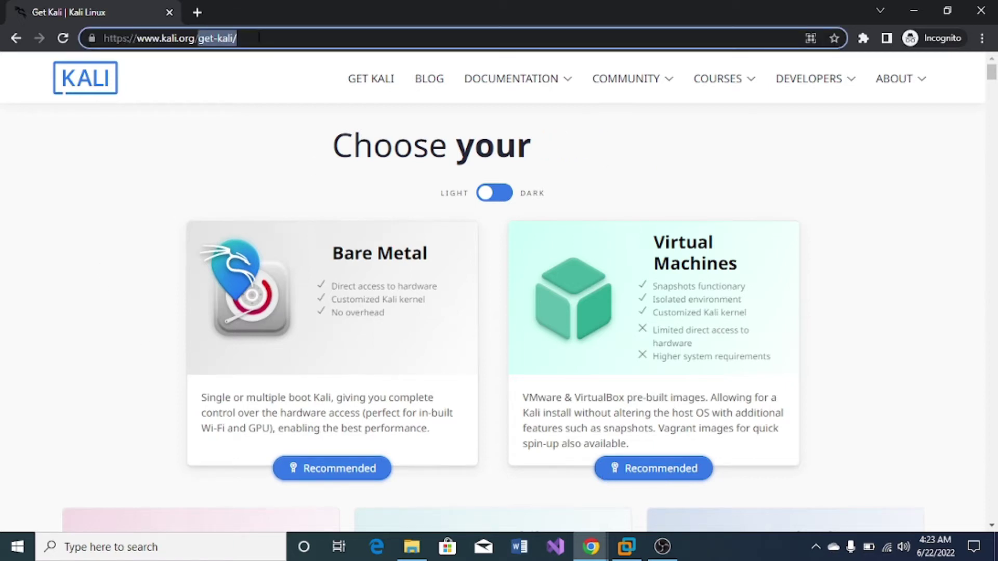
{"action": "type", "text": "downloads"}
{"action": "key", "text": "Return"}
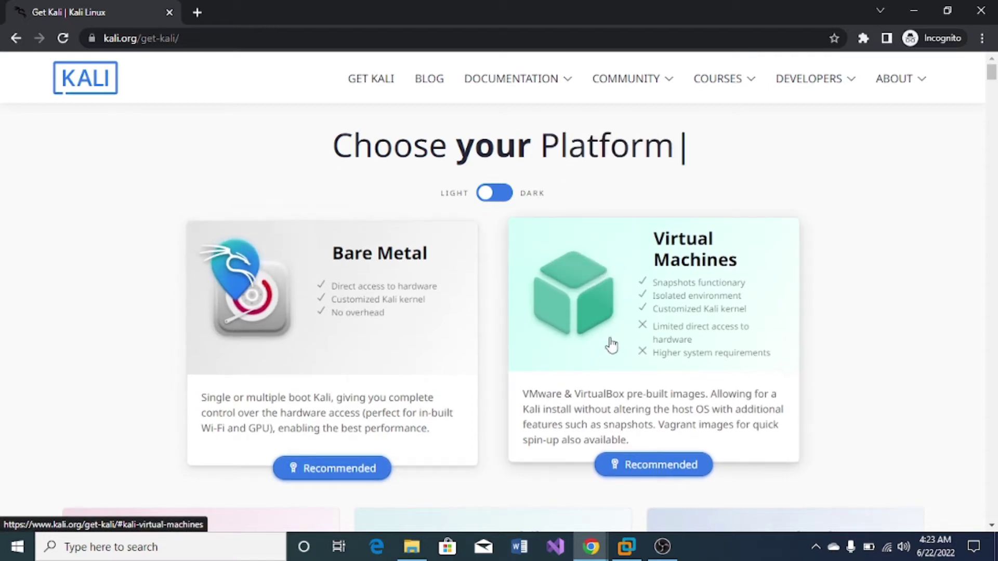
{"action": "left_click", "coordinate": [662, 268]}
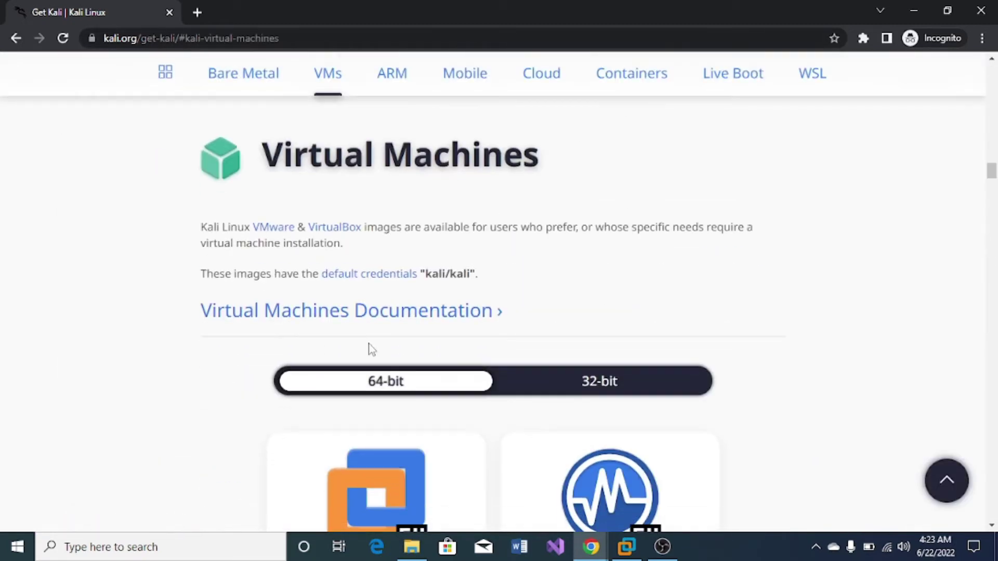
{"action": "left_click_drag", "start_coordinate": [990, 171], "coordinate": [991, 179]}
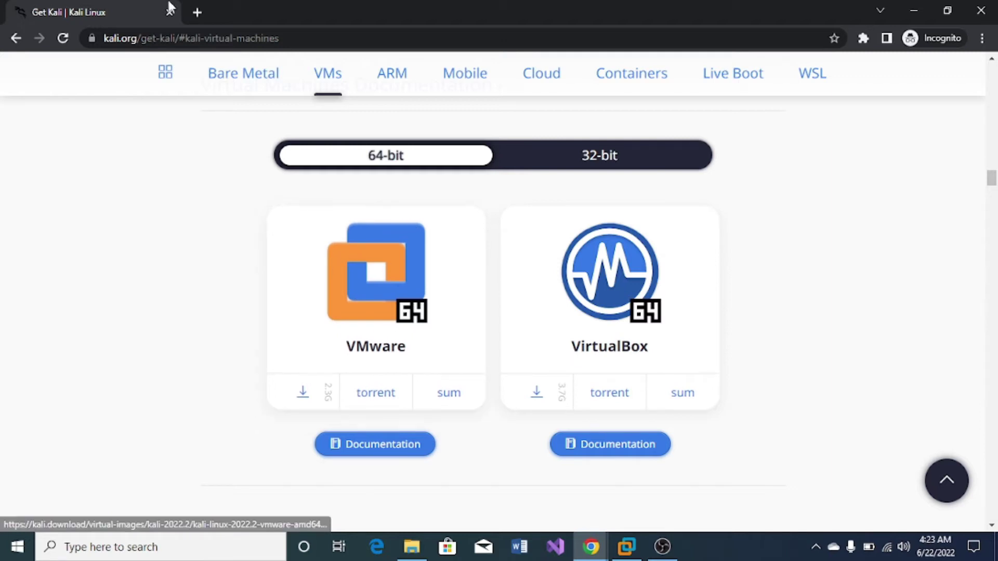
Search the web for "vmware workstation download" in a new browser tab.
{"action": "left_click", "coordinate": [197, 12]}
{"action": "type", "text": "vmware"}
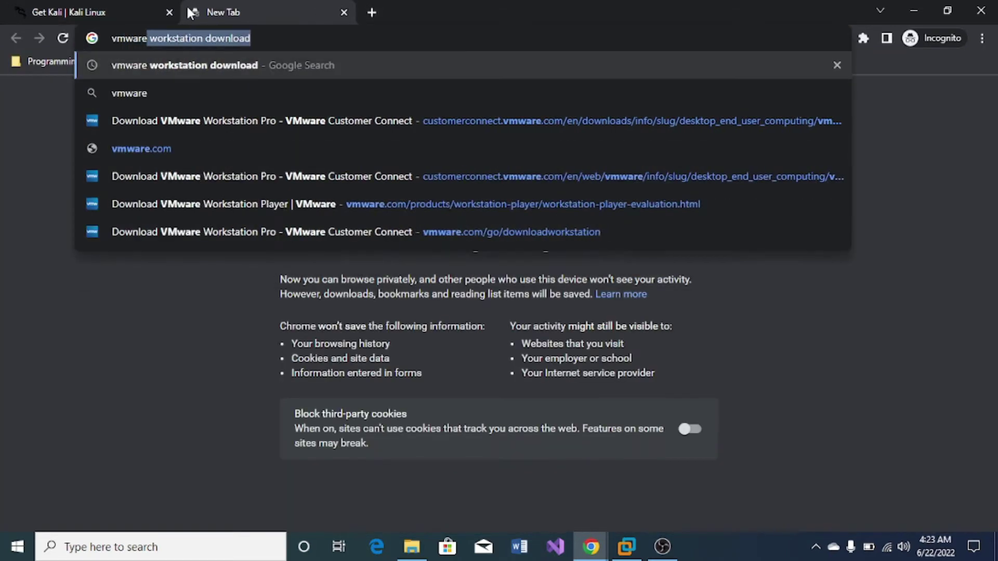
{"action": "key", "text": "Return"}
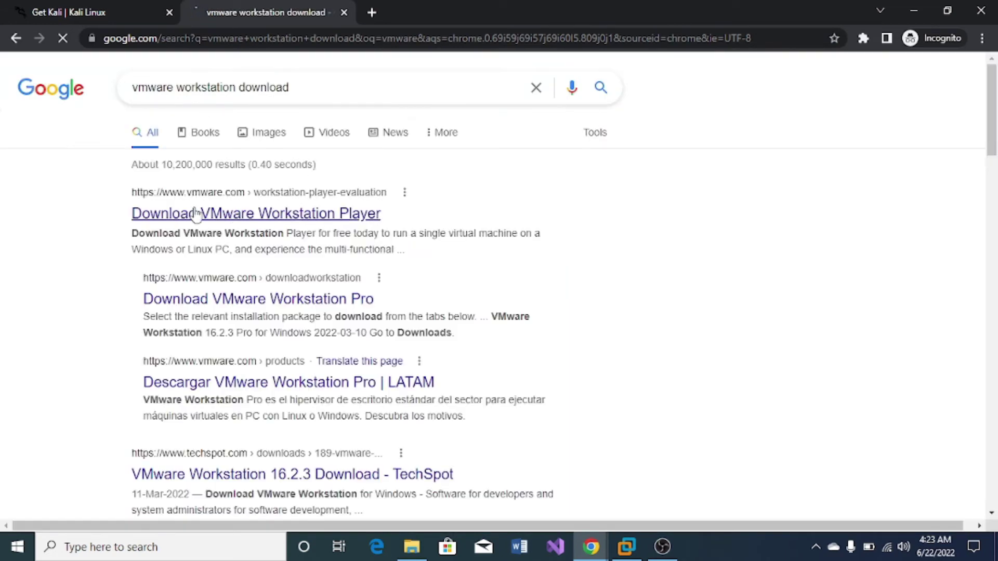
Search for "virtul box" in another new tab and open the Oracle VM VirtualBox website from the results.
{"action": "left_click", "coordinate": [372, 13]}
{"action": "type", "text": "virtus"}
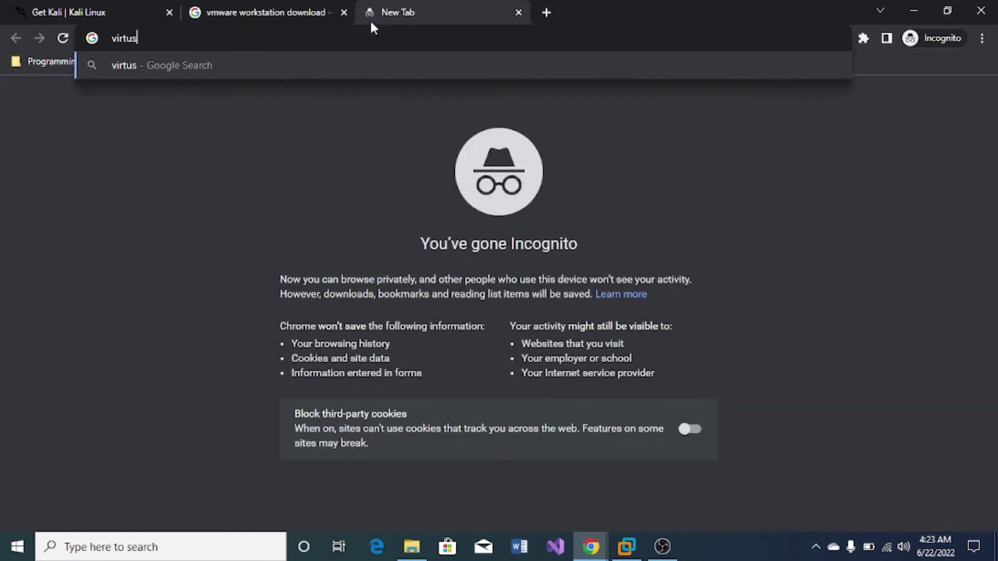
{"action": "key", "text": "BackSpace"}
{"action": "type", "text": "l box"}
{"action": "key", "text": "Return"}
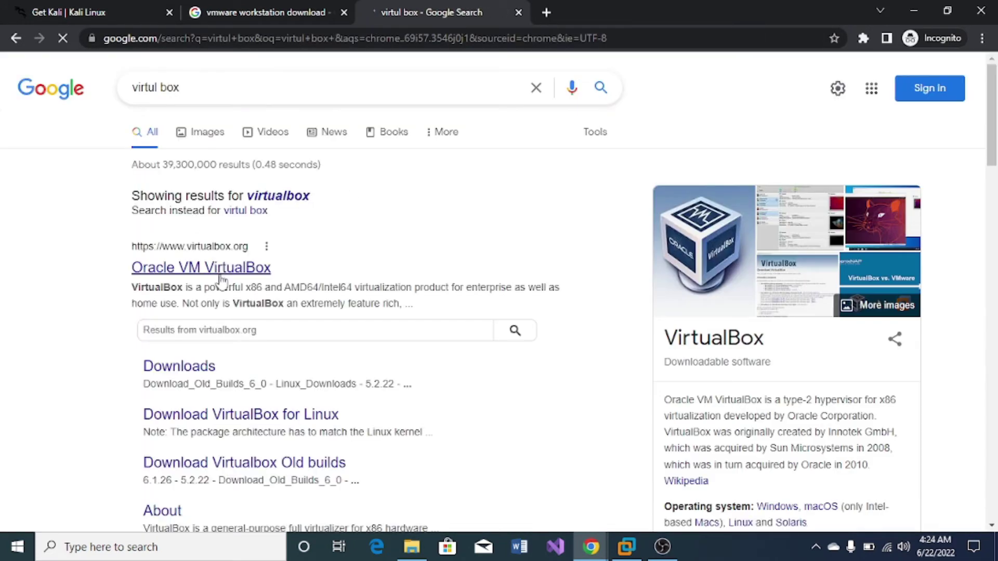
{"action": "left_click", "coordinate": [220, 276]}
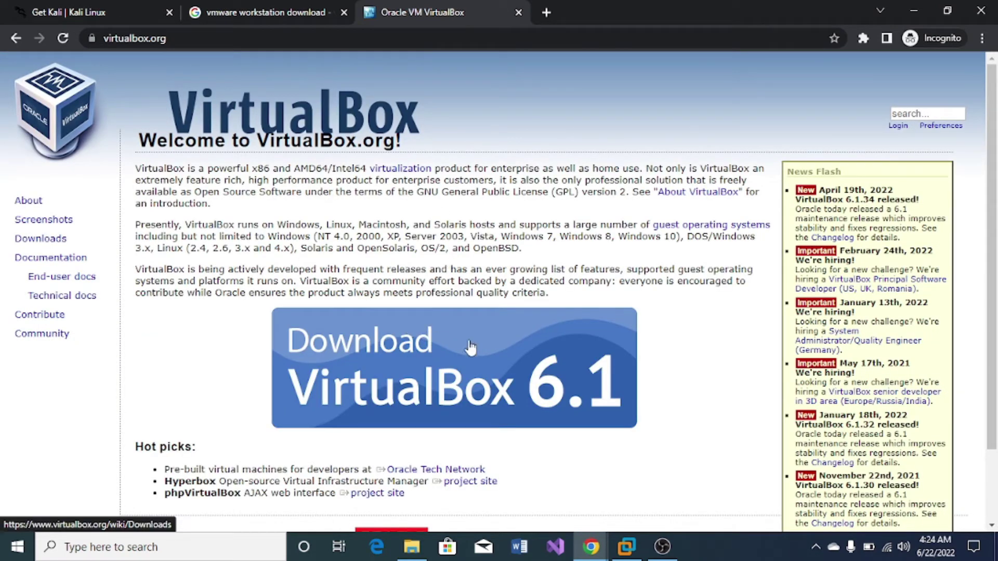
Open the Download VMware Workstation Player result and view the Windows and Linux download options.
{"action": "left_click", "coordinate": [272, 11]}
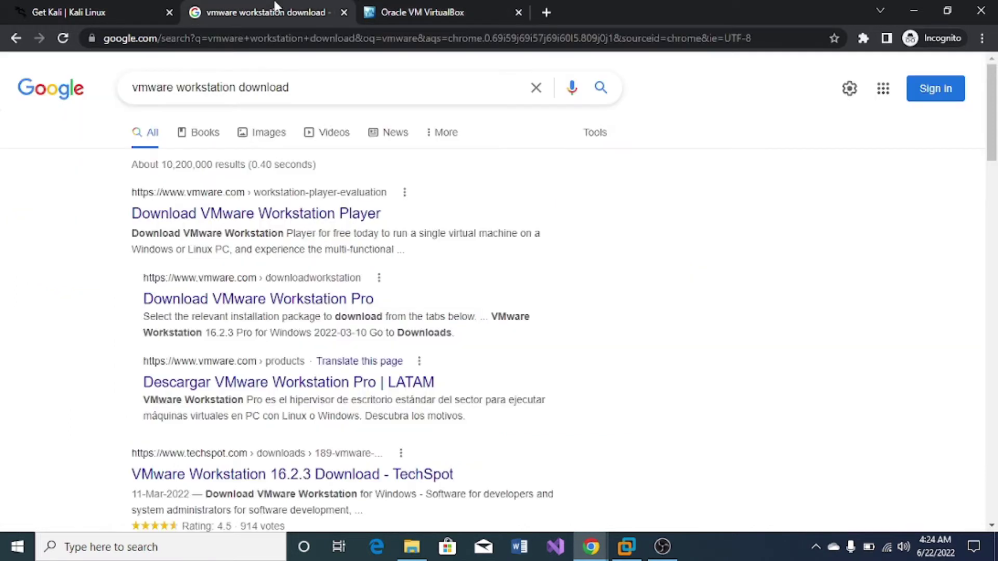
{"action": "left_click", "coordinate": [269, 210]}
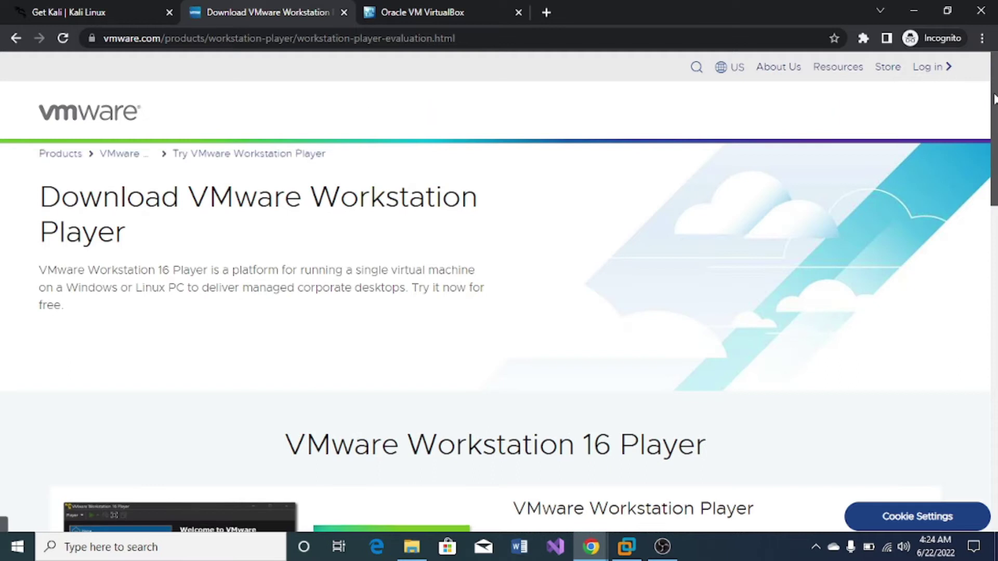
{"action": "scroll", "coordinate": [768, 200], "scroll_direction": "down", "scroll_amount": 4}
{"action": "scroll", "coordinate": [129, 366], "scroll_direction": "down", "scroll_amount": 5}
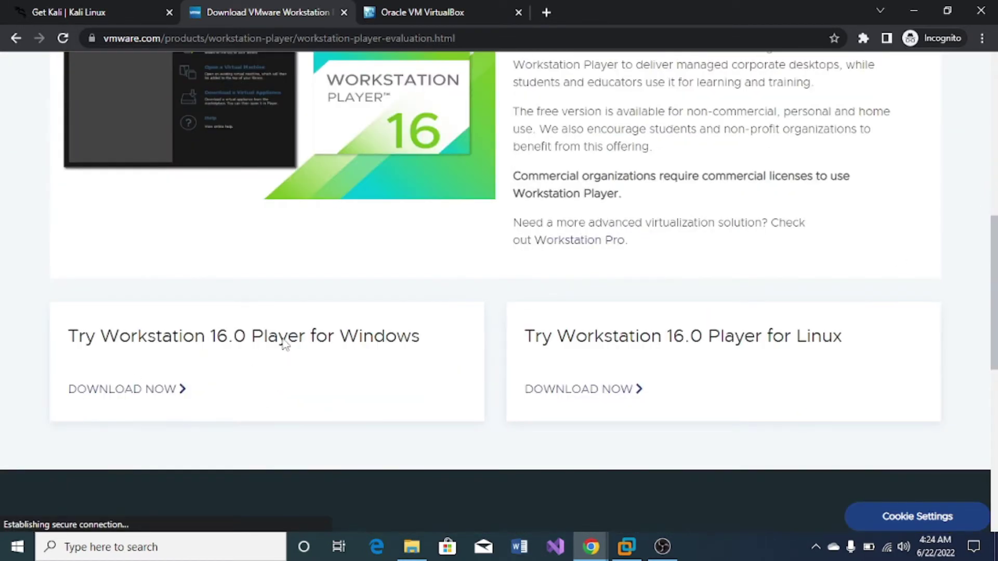
Try to download the 64-bit VMware image from the Kali virtual machines page.
{"action": "left_click", "coordinate": [38, 10]}
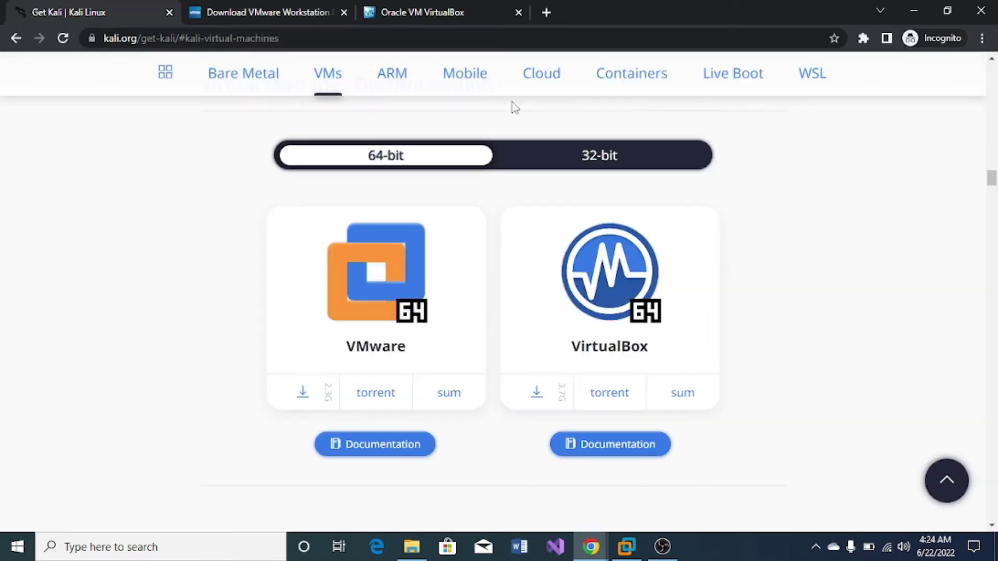
{"action": "left_click", "coordinate": [303, 394]}
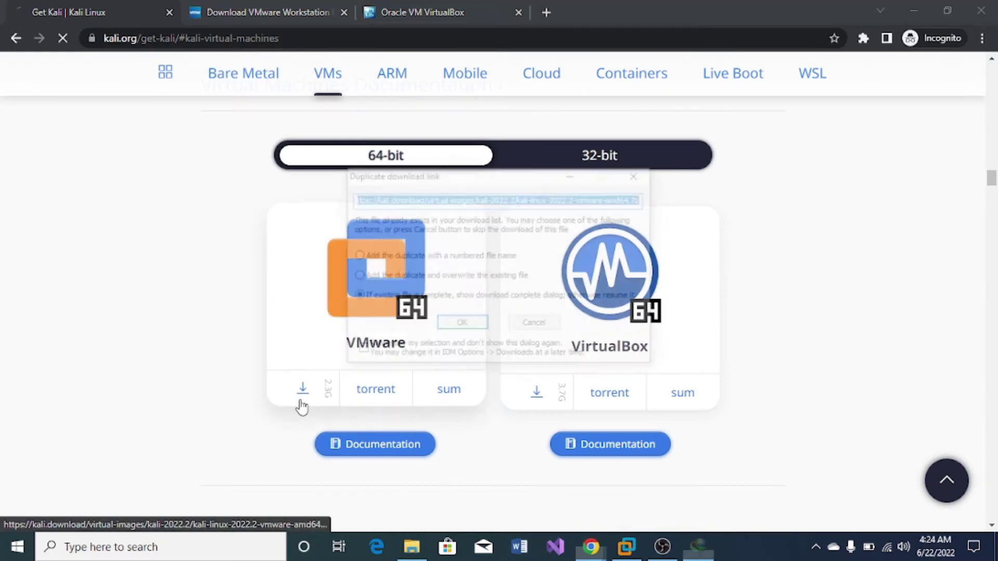
{"action": "left_click", "coordinate": [556, 326]}
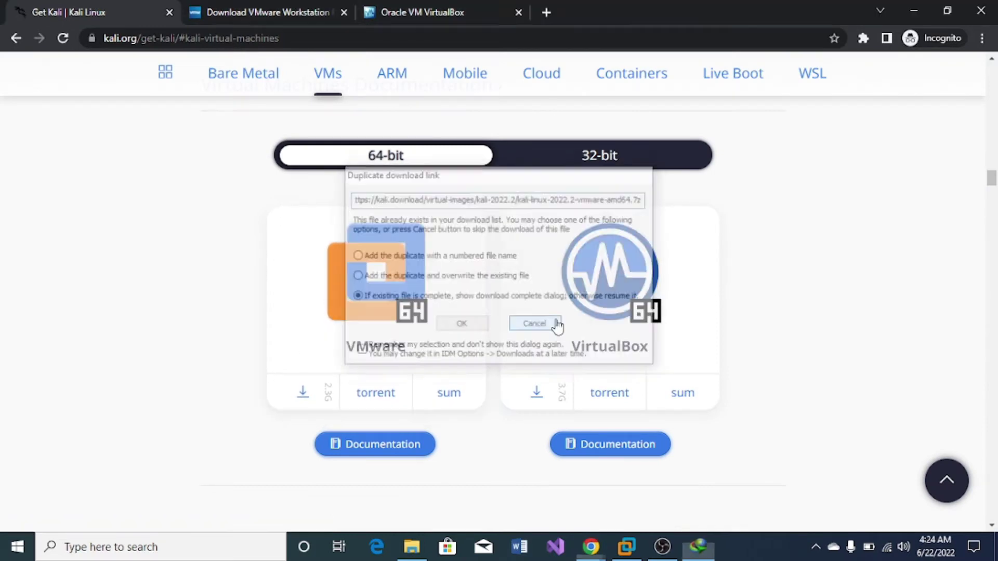
Switch to File Explorer and look through the extracted kali-linux-2022.2-vmware-amd64 folder and the files in its .vmwarevm subfolder.
{"action": "left_click", "coordinate": [412, 547]}
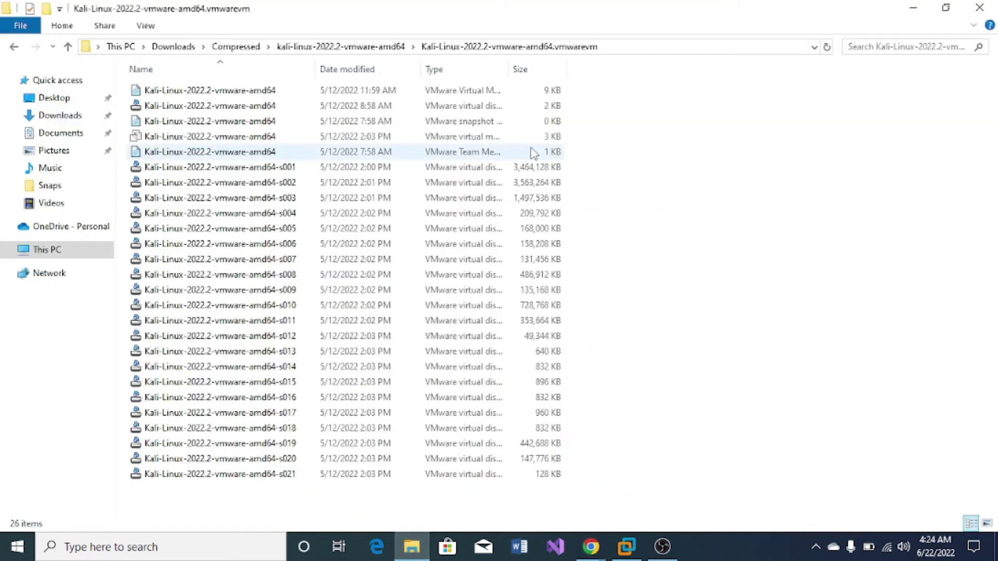
{"action": "left_click", "coordinate": [347, 47]}
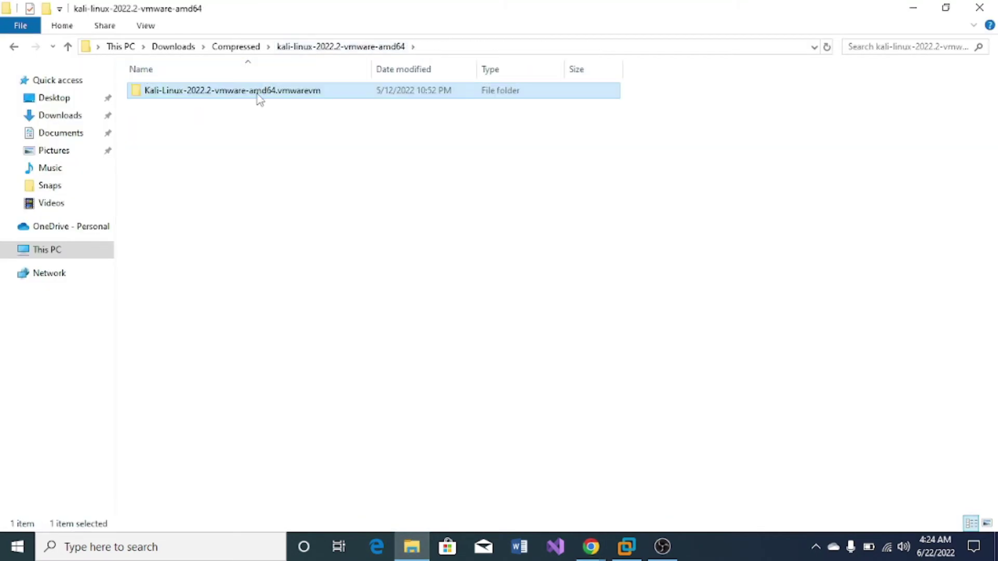
{"action": "key", "text": "F2"}
{"action": "left_click", "coordinate": [374, 99]}
{"action": "double_click", "coordinate": [374, 99]}
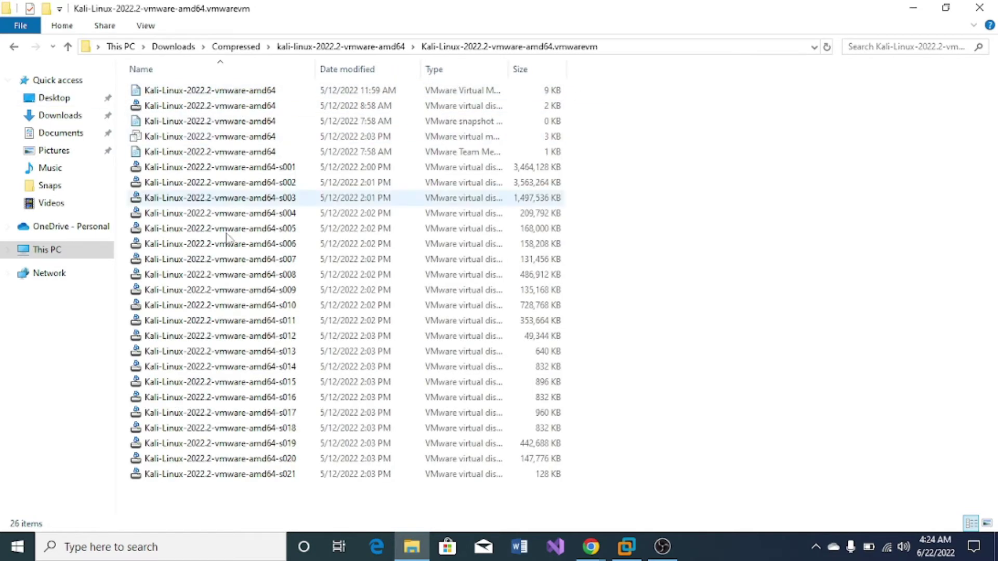
{"action": "left_click_drag", "start_coordinate": [243, 504], "coordinate": [206, 95]}
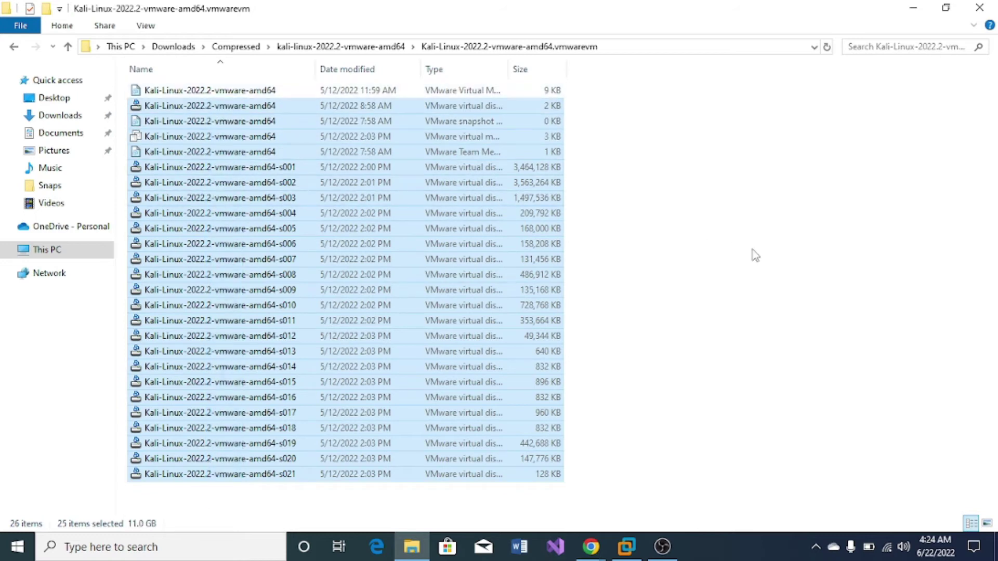
{"action": "left_click", "coordinate": [754, 255]}
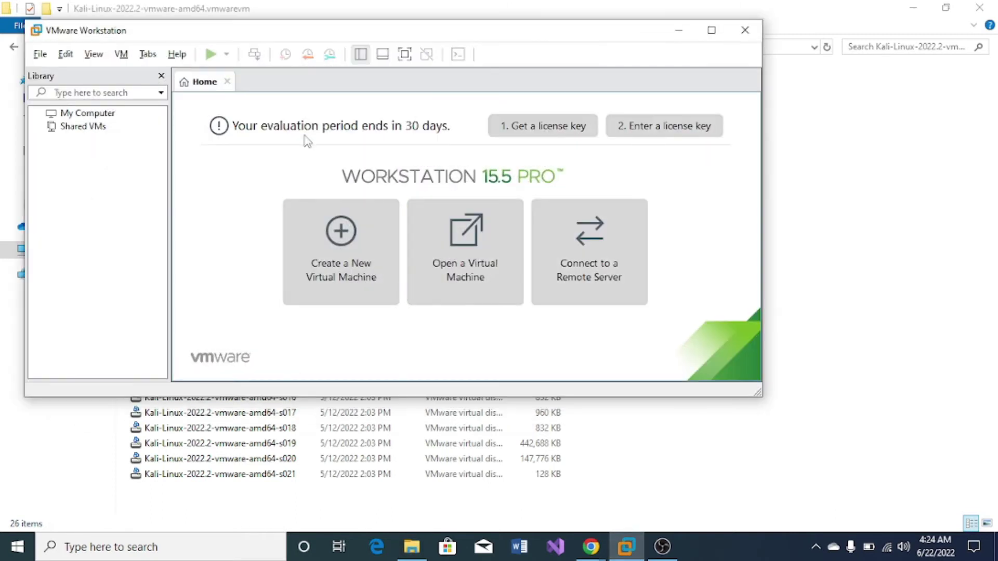
{"action": "left_click", "coordinate": [38, 55]}
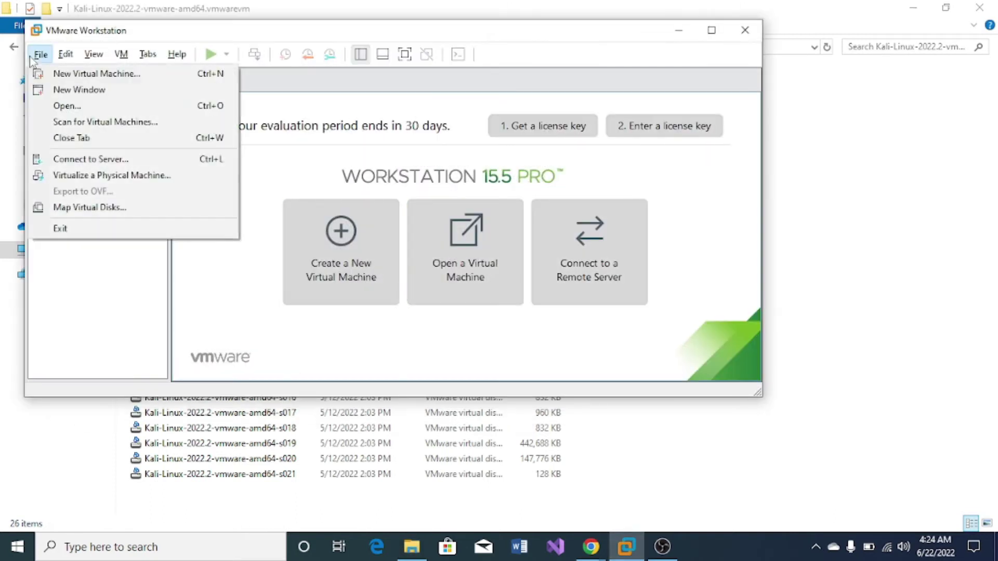
{"action": "left_click", "coordinate": [103, 104]}
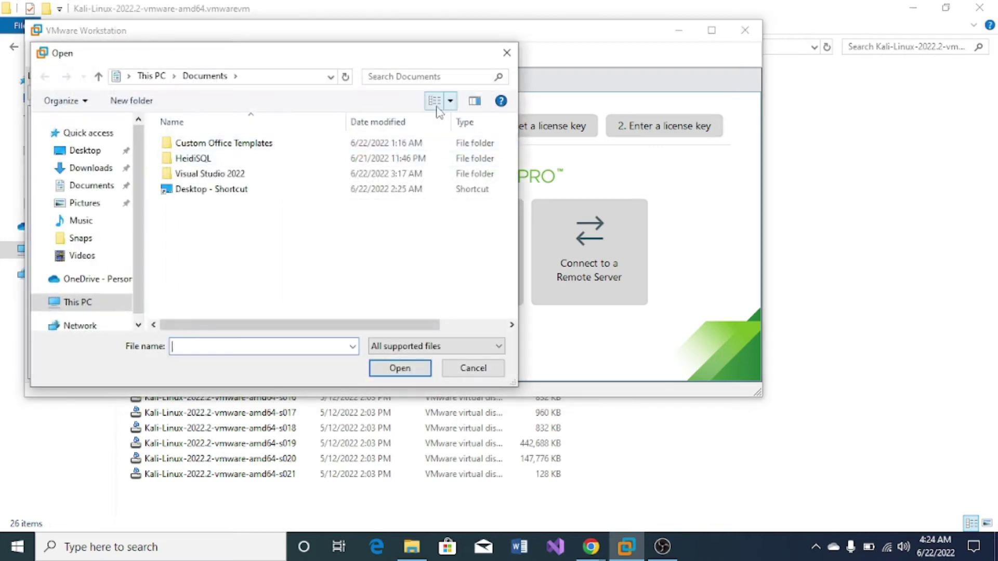
{"action": "left_click", "coordinate": [507, 53]}
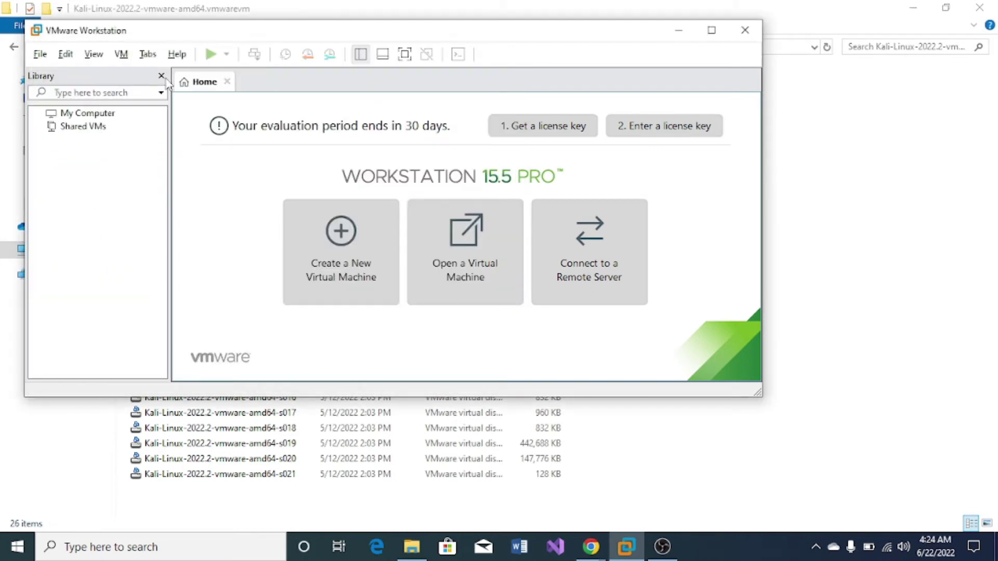
Try to open the Kali-Linux-2022.2-vmware-amd64 virtual machine from VMware Workstation by browsing to its extracted folder under Downloads, Compressed.
{"action": "left_click", "coordinate": [40, 54]}
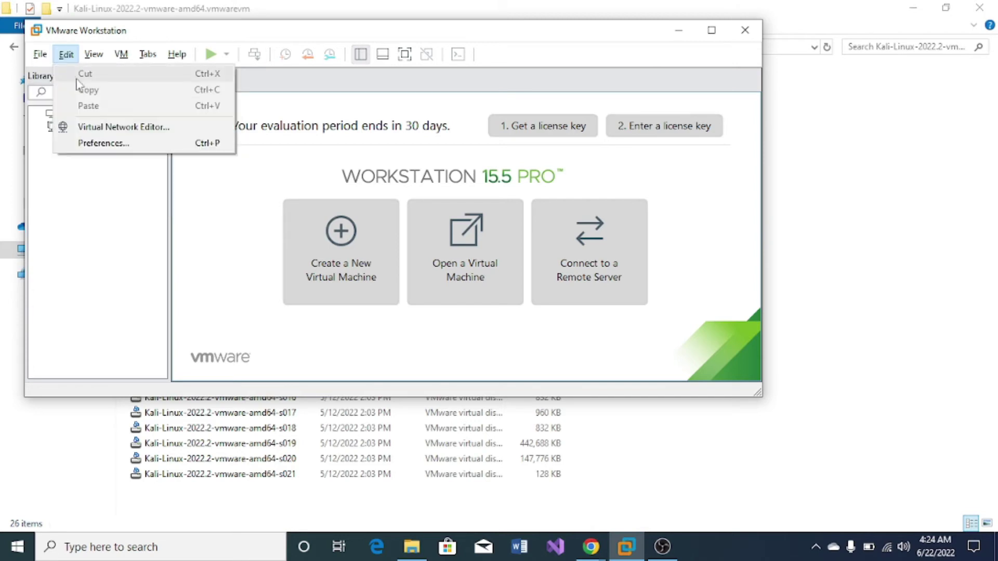
{"action": "left_click", "coordinate": [67, 104]}
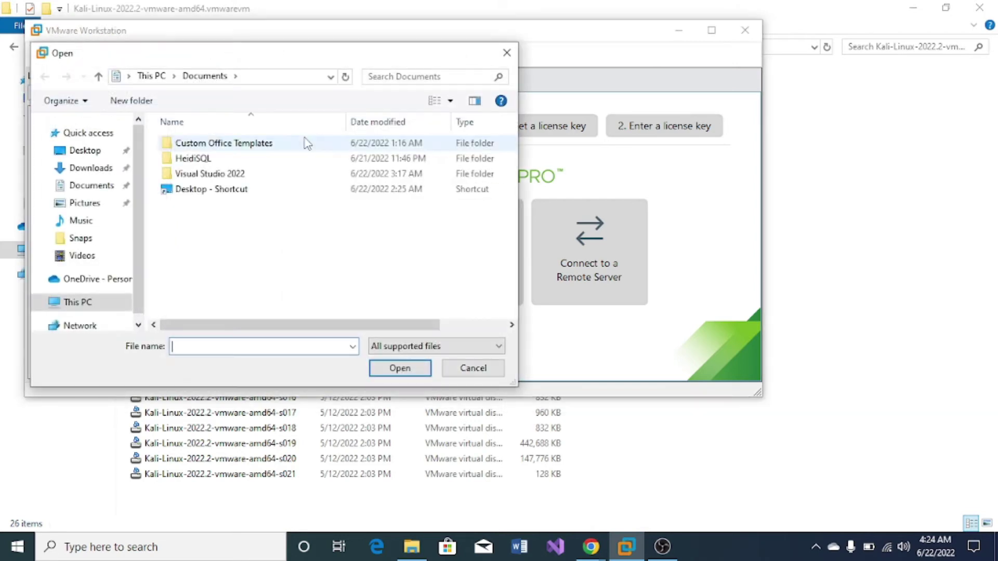
{"action": "left_click", "coordinate": [96, 168]}
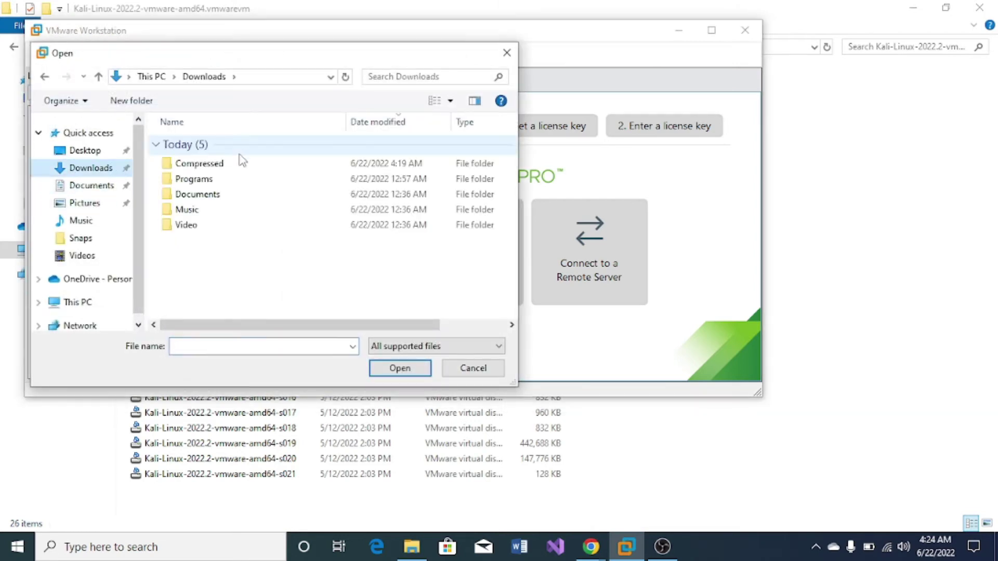
{"action": "double_click", "coordinate": [231, 164]}
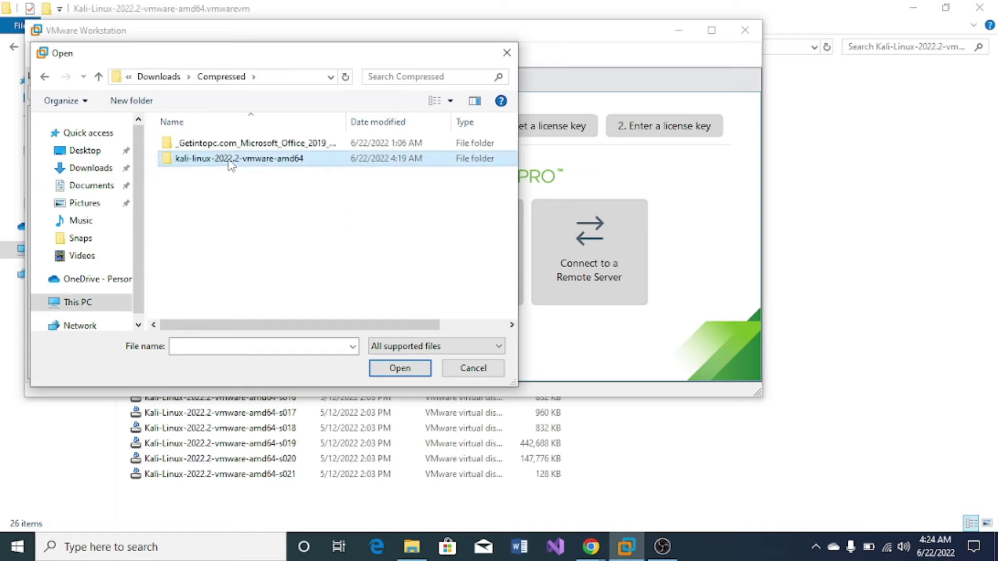
{"action": "double_click", "coordinate": [231, 163]}
{"action": "double_click", "coordinate": [280, 151]}
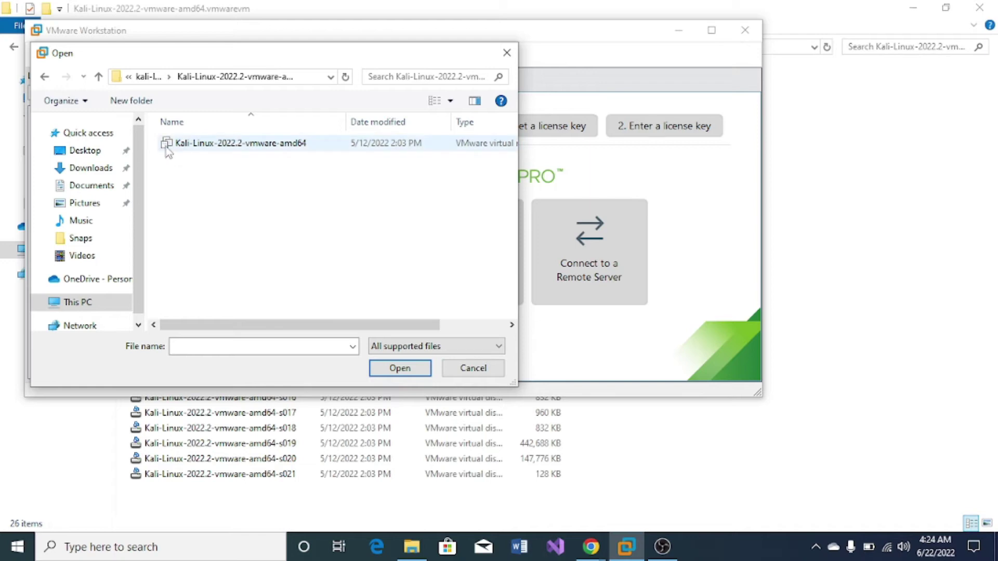
{"action": "left_click", "coordinate": [192, 147]}
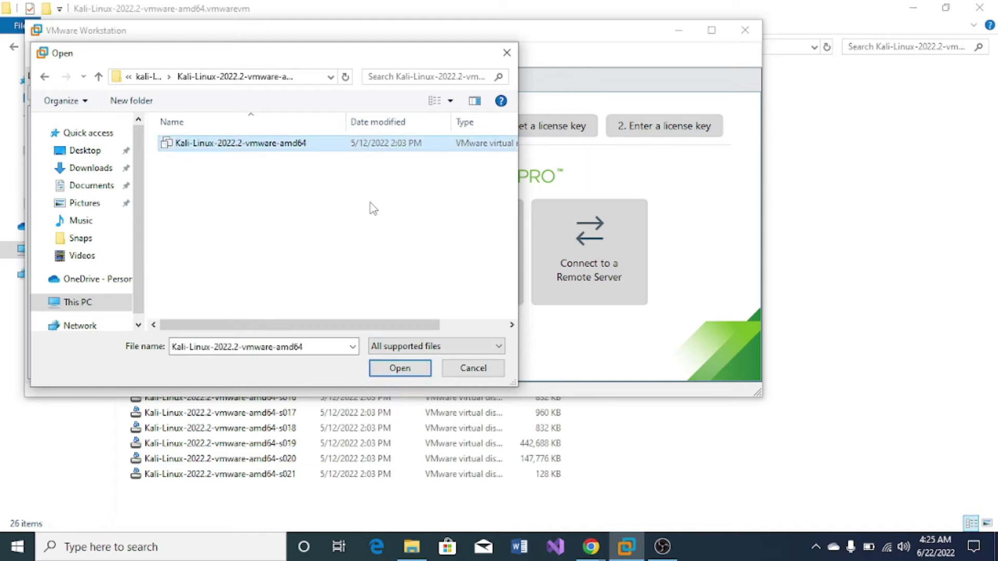
{"action": "left_click", "coordinate": [507, 52]}
{"action": "left_click", "coordinate": [914, 331]}
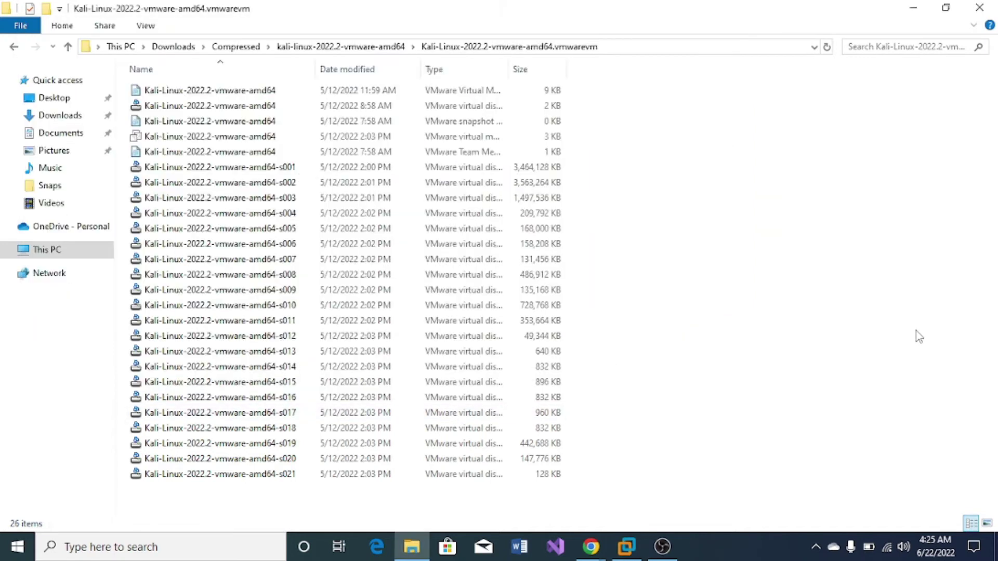
Open the Kali-Linux-2022.2-vmware-amd64 .vmx file from its folder with VMware Workstation and maximize the window.
{"action": "left_click", "coordinate": [147, 138]}
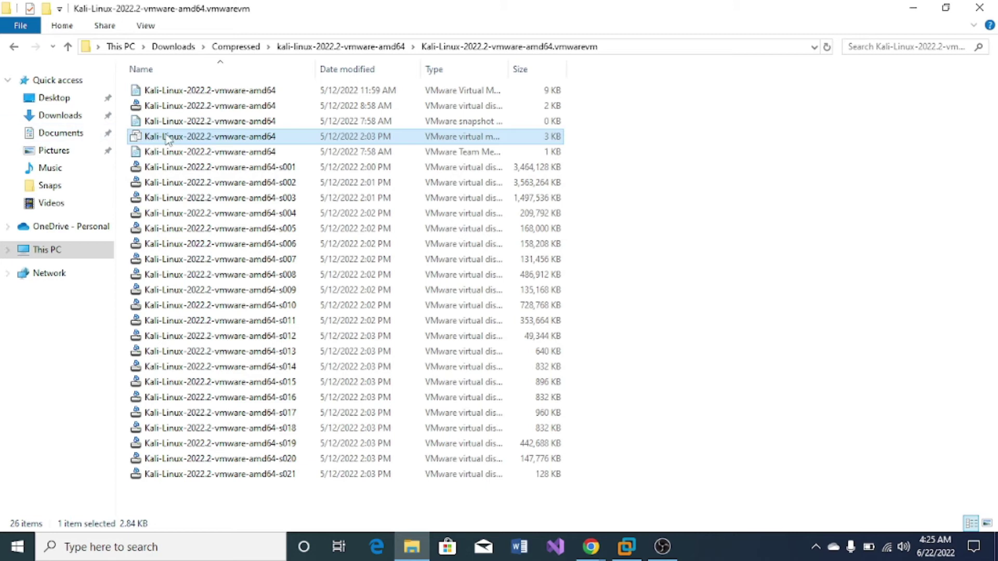
{"action": "double_click", "coordinate": [167, 138]}
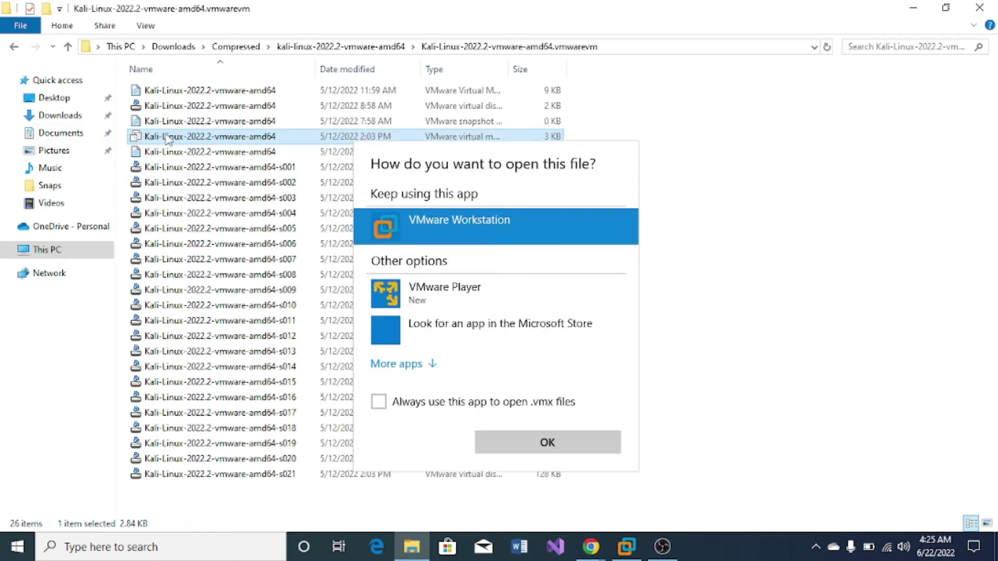
{"action": "double_click", "coordinate": [439, 221]}
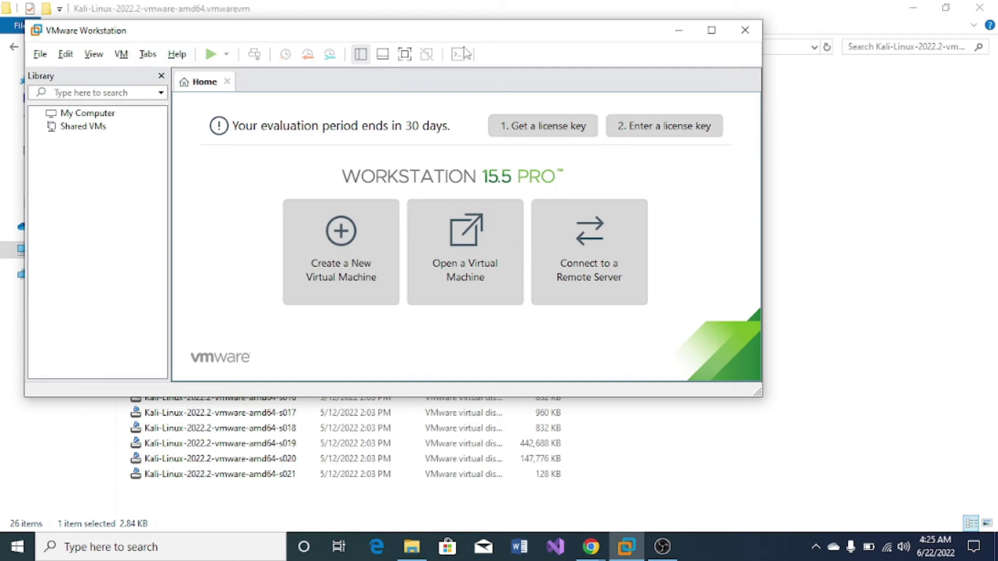
{"action": "left_click", "coordinate": [711, 30]}
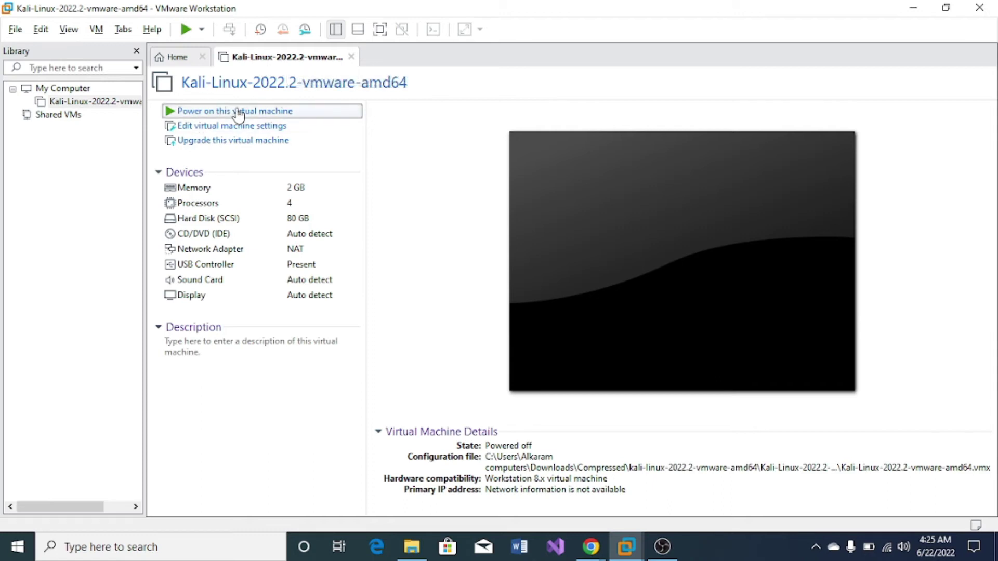
Power on the Kali-Linux-2022.2-vmware-amd64 virtual machine, declare that it was moved, and show it in full screen.
{"action": "left_click", "coordinate": [220, 110]}
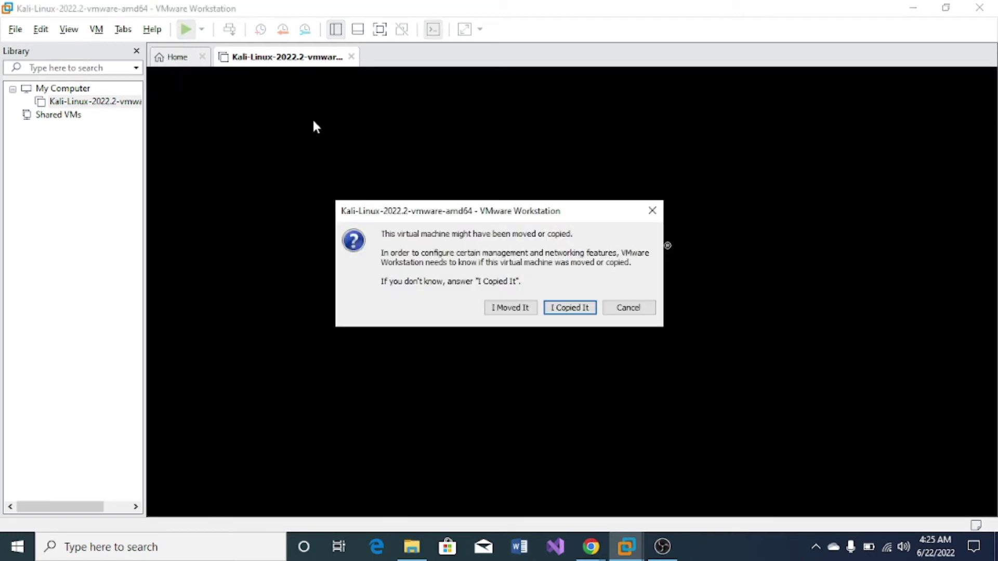
{"action": "left_click", "coordinate": [511, 308]}
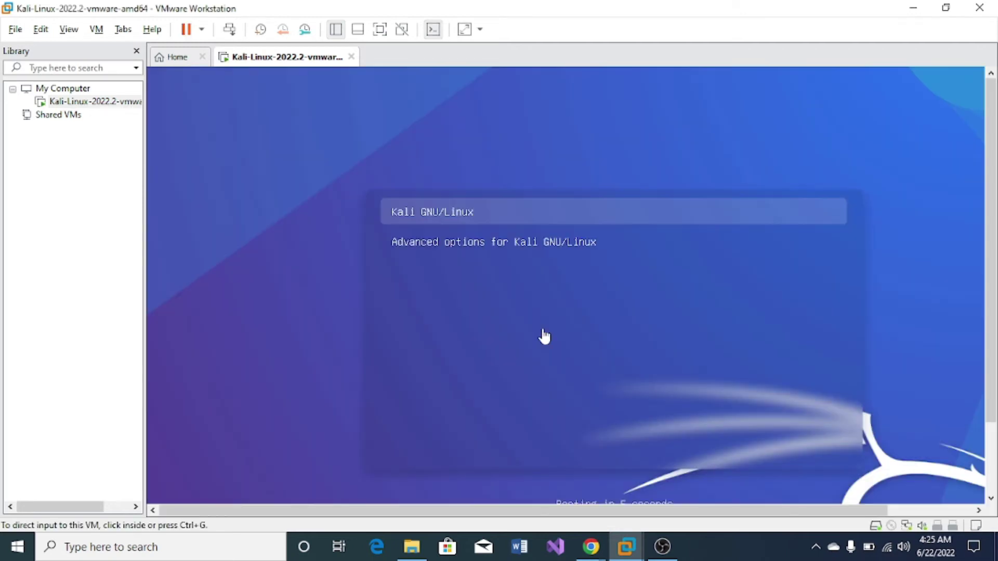
{"action": "left_click", "coordinate": [380, 29]}
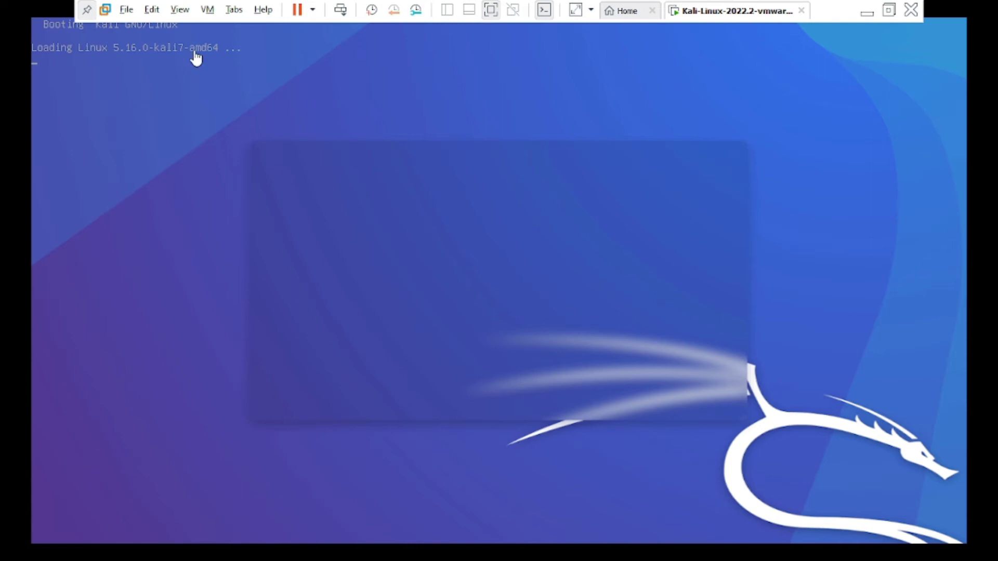
Review the virtual machine's settings for processors, hard disk, network adapter, USB controller, sound card, display and general options, and close them unchanged.
{"action": "left_click", "coordinate": [207, 13]}
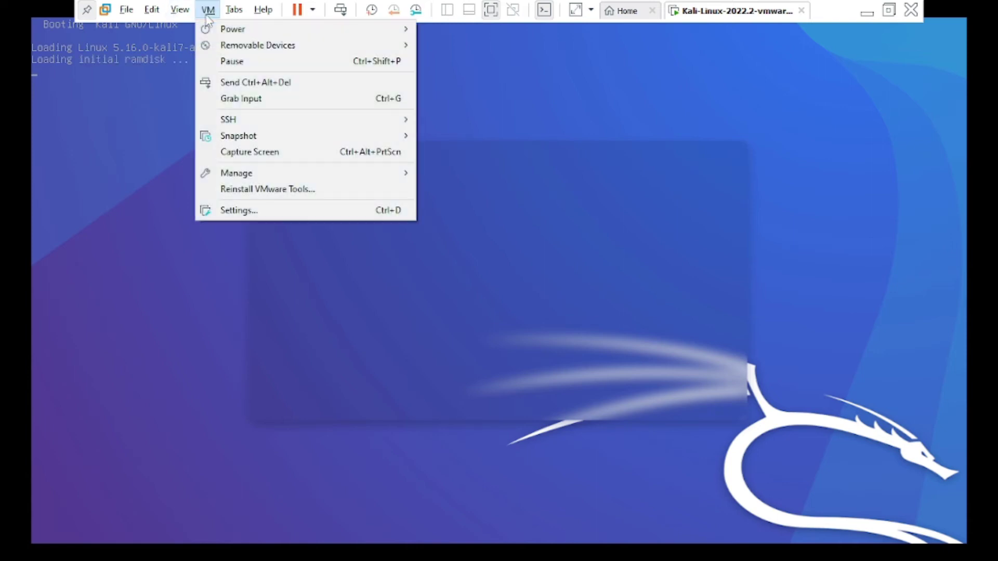
{"action": "left_click", "coordinate": [267, 211]}
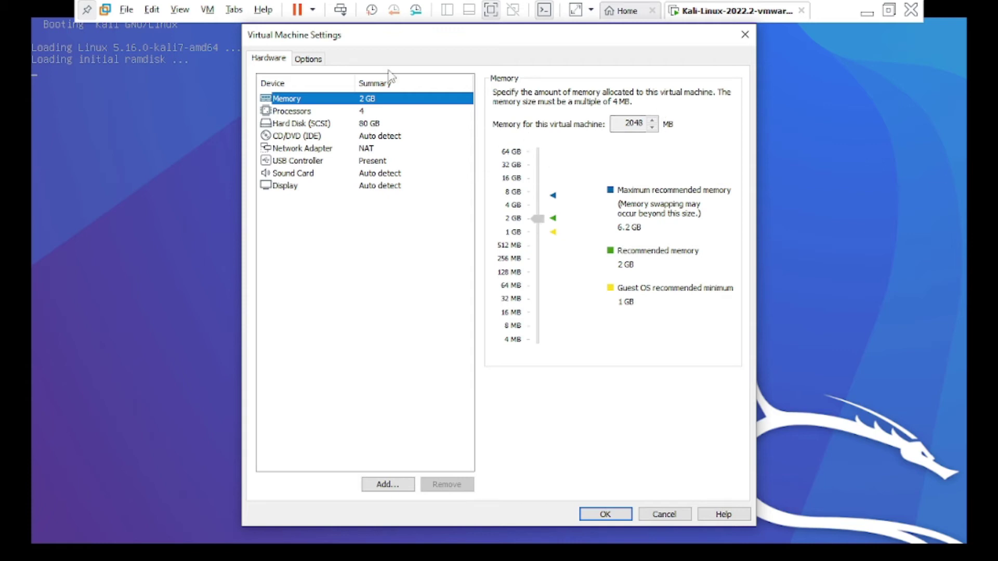
{"action": "left_click", "coordinate": [321, 114]}
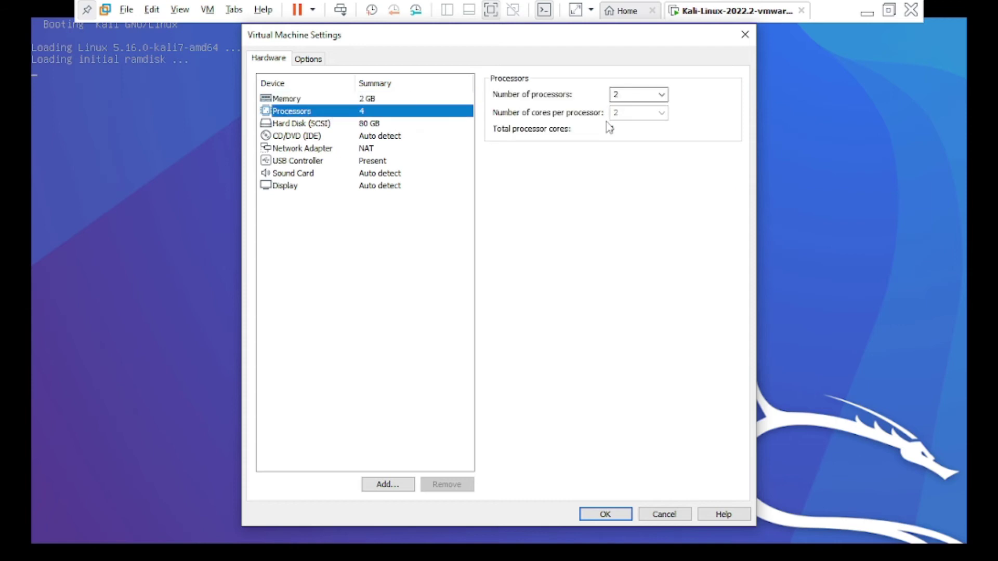
{"action": "left_click", "coordinate": [349, 126]}
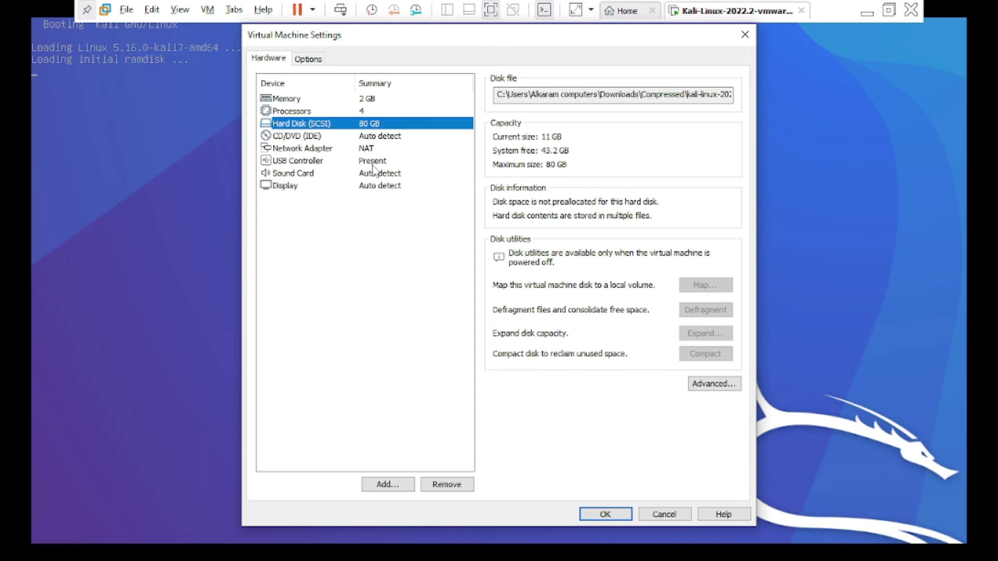
{"action": "left_click", "coordinate": [349, 150]}
{"action": "left_click", "coordinate": [352, 138]}
{"action": "left_click", "coordinate": [351, 150]}
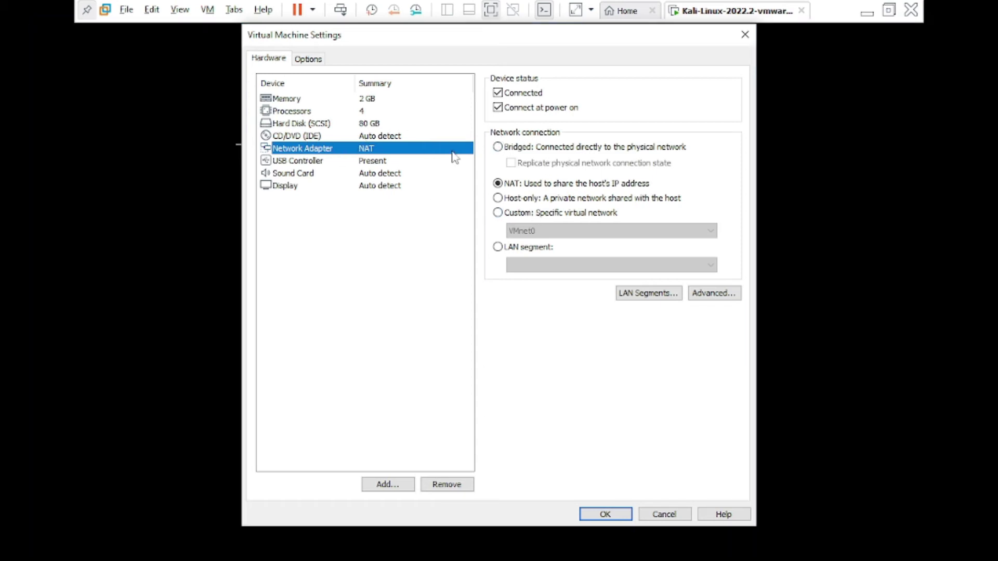
{"action": "left_click", "coordinate": [329, 162]}
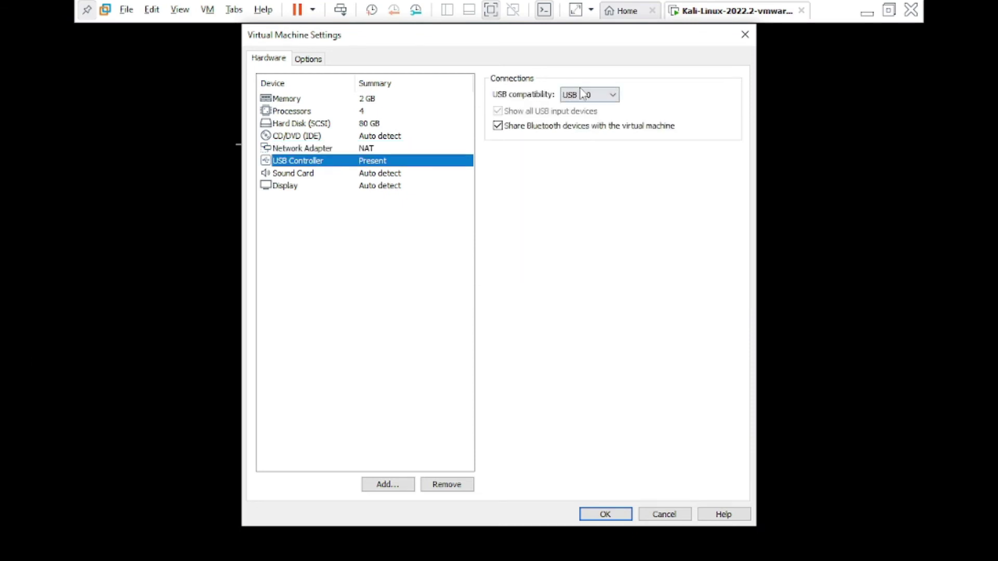
{"action": "left_click", "coordinate": [332, 170]}
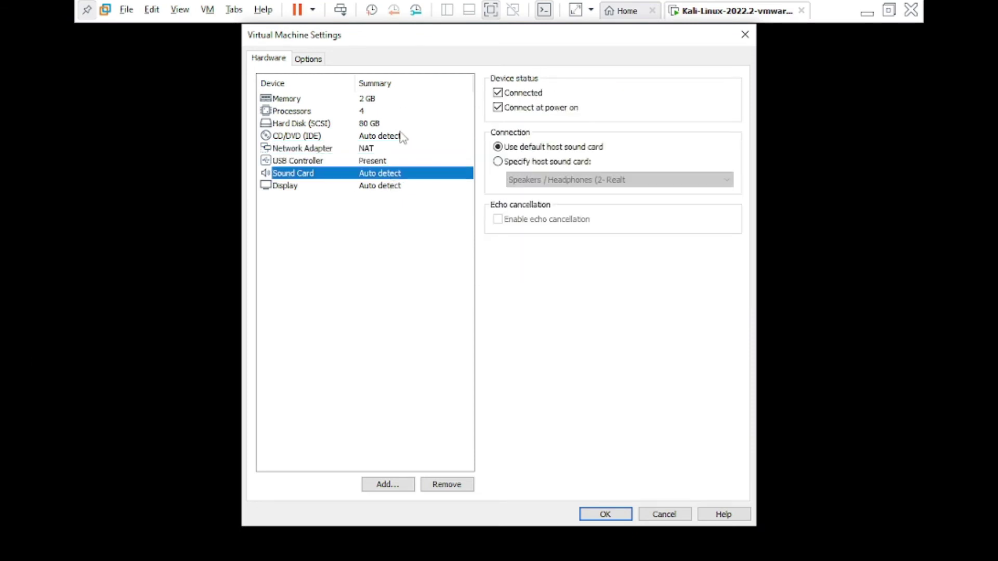
{"action": "left_click", "coordinate": [333, 187]}
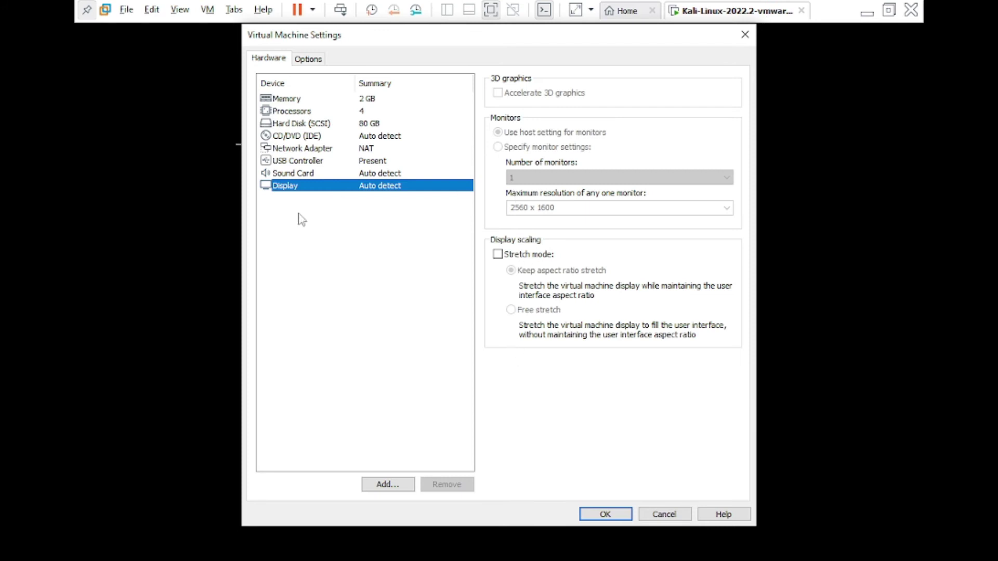
{"action": "left_click", "coordinate": [307, 59]}
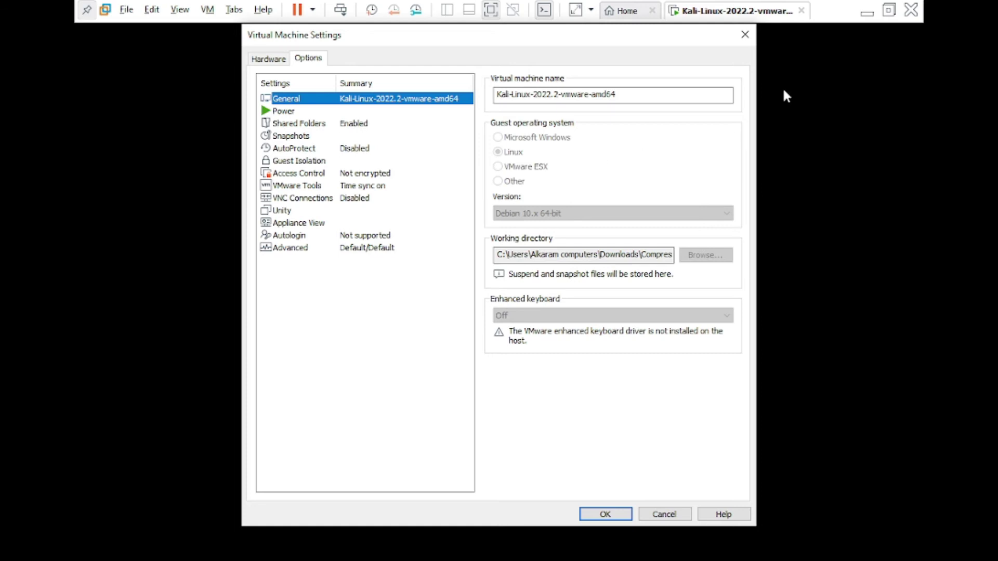
{"action": "left_click", "coordinate": [747, 41]}
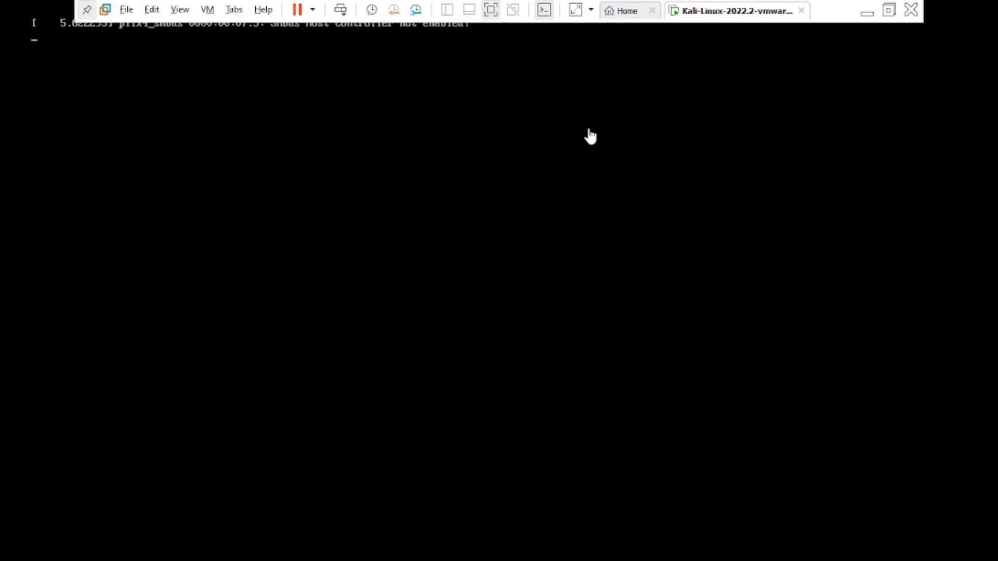
{"action": "left_click", "coordinate": [181, 9]}
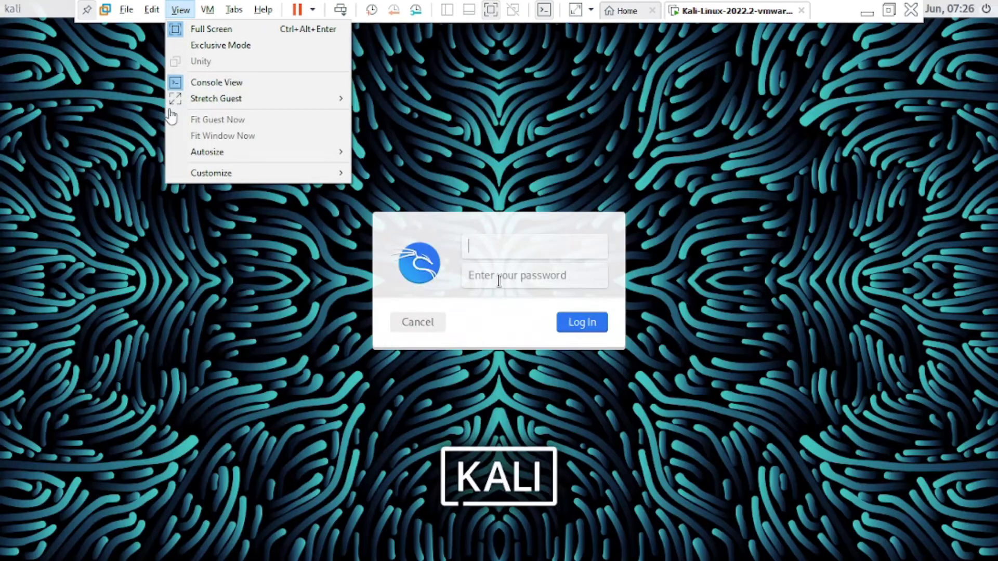
{"action": "mouse_move", "coordinate": [234, 10]}
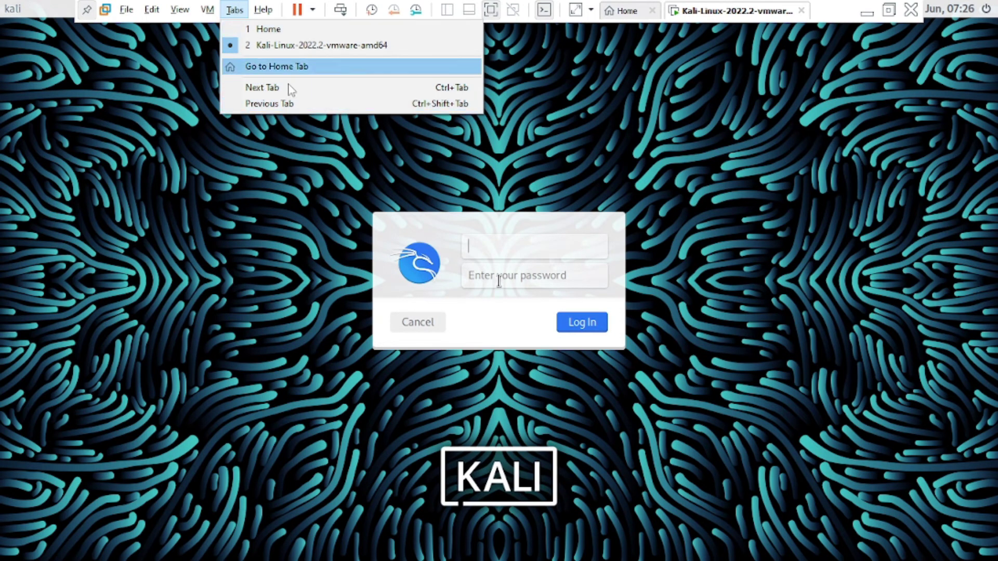
{"action": "key", "text": "Left"}
Log in to the Kali desktop with the username kali and the account password.
{"action": "left_click", "coordinate": [487, 244]}
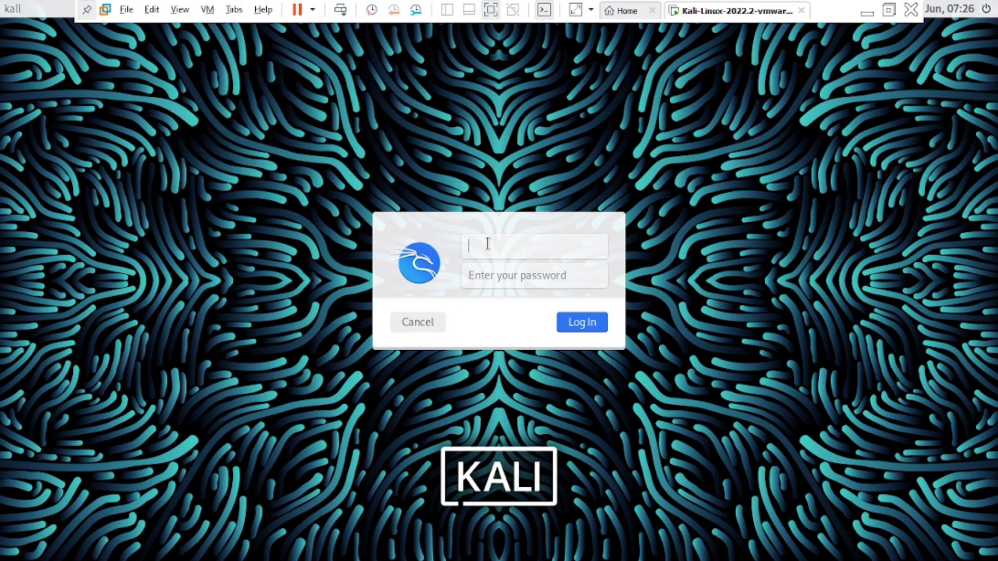
{"action": "key", "text": "Tab"}
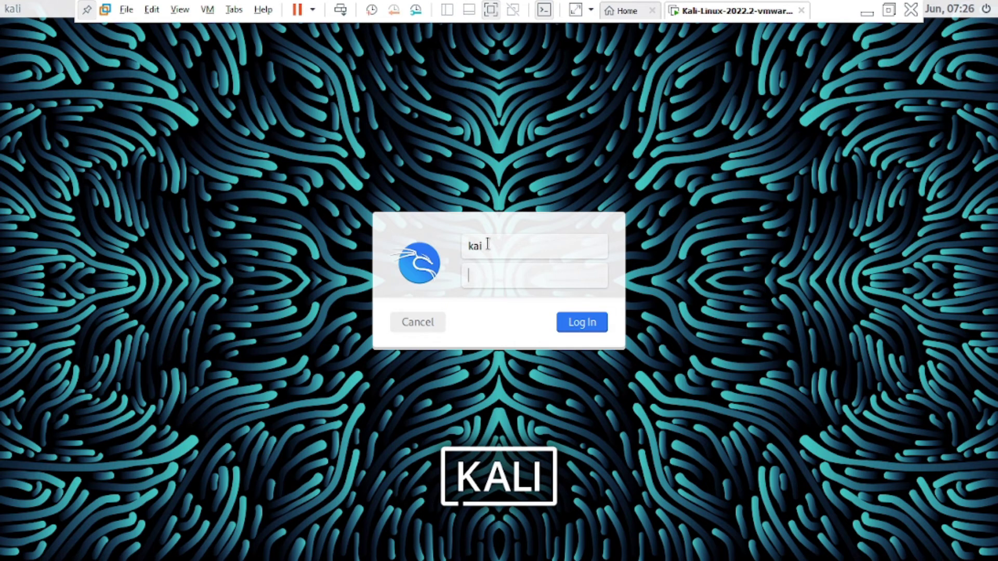
{"action": "key", "text": "shift+Tab"}
{"action": "type", "text": "kal"}
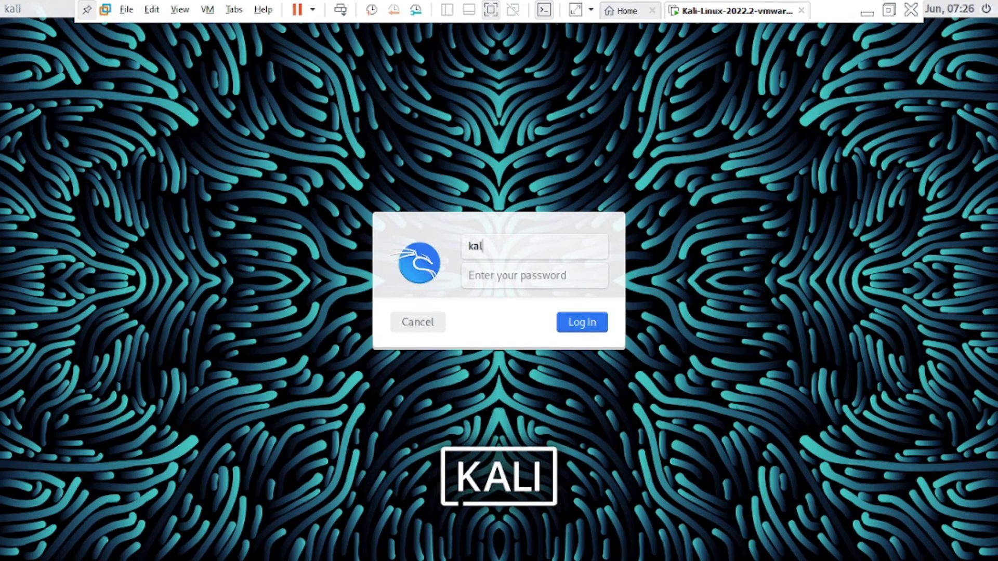
{"action": "type", "text": "i"}
{"action": "key", "text": "Tab"}
{"action": "key", "text": "Return"}
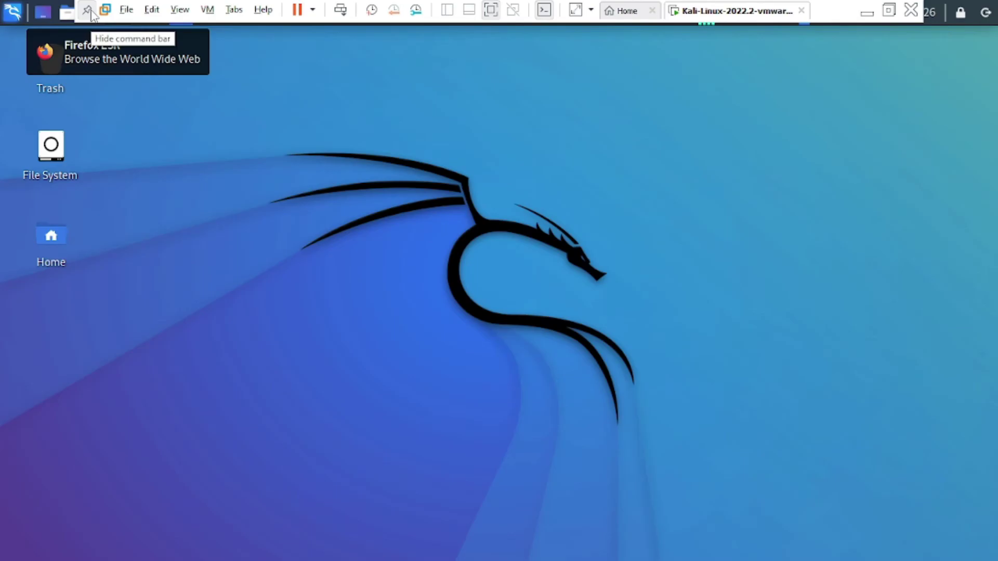
Hide the full-screen command bar and close the Task Manager window.
{"action": "left_click", "coordinate": [88, 11]}
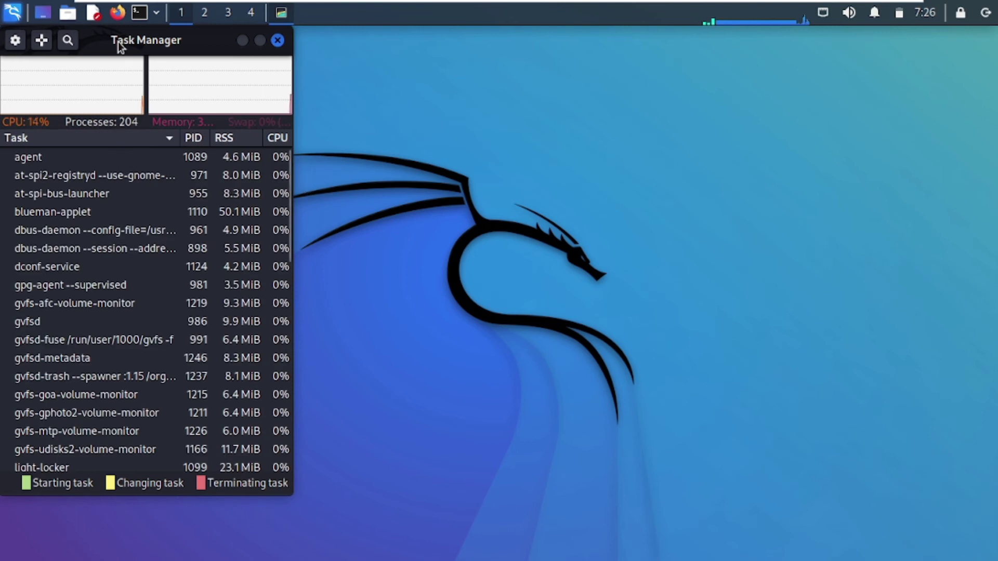
{"action": "left_click_drag", "start_coordinate": [117, 42], "coordinate": [416, 64]}
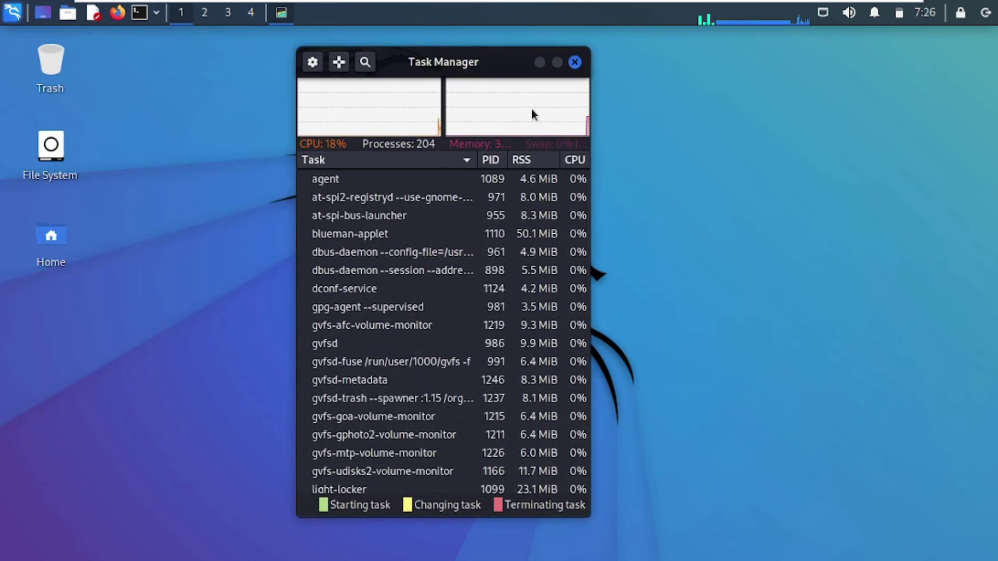
{"action": "left_click", "coordinate": [574, 64]}
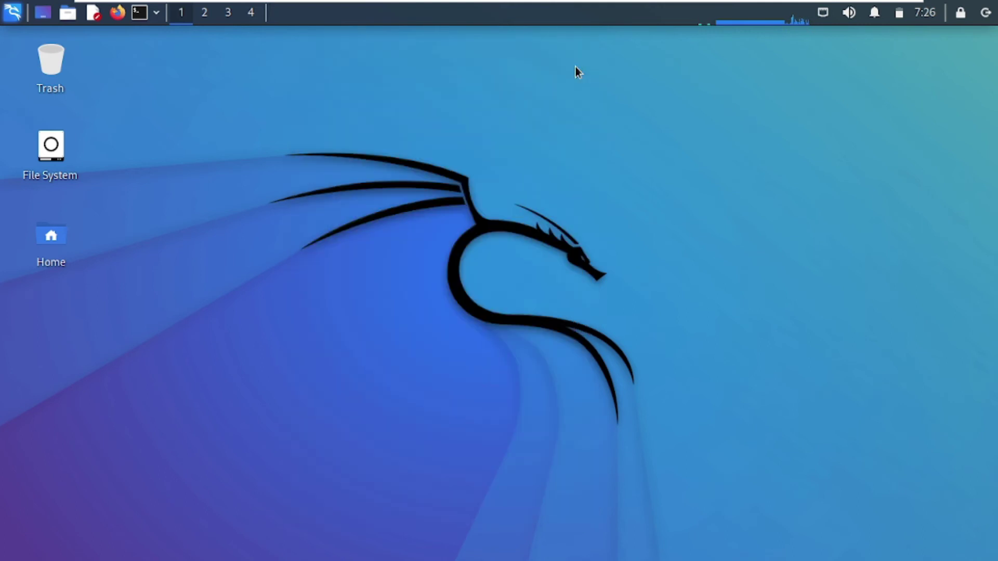
Look at the wired network options, raise the microphone level to maximum and increase the speaker volume.
{"action": "left_click", "coordinate": [823, 15]}
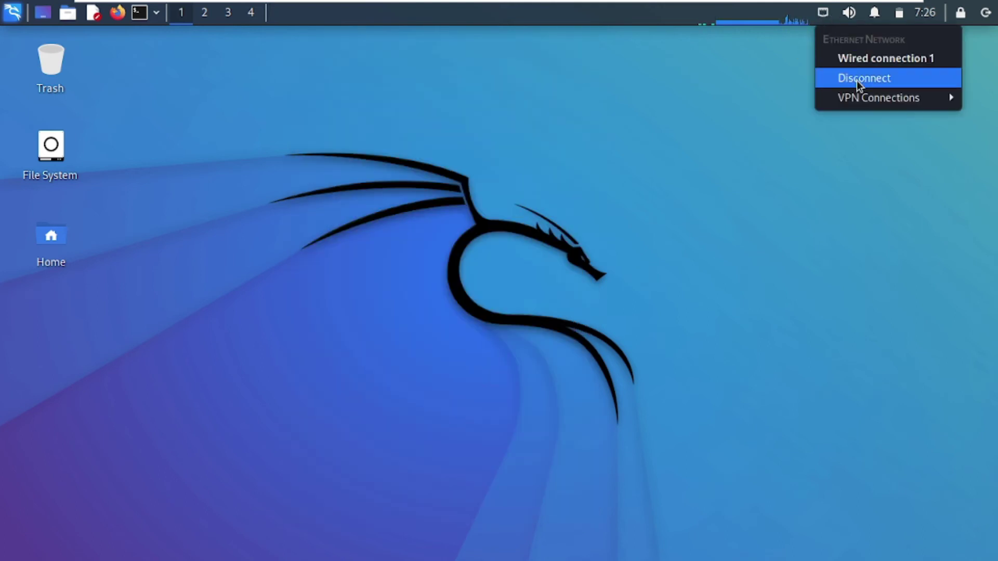
{"action": "left_click", "coordinate": [848, 15]}
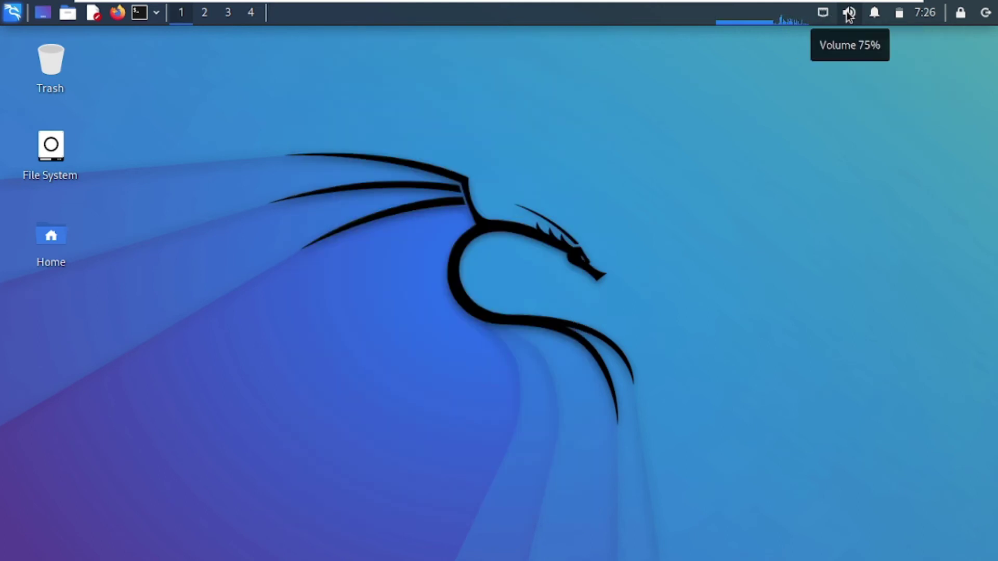
{"action": "left_click", "coordinate": [849, 15]}
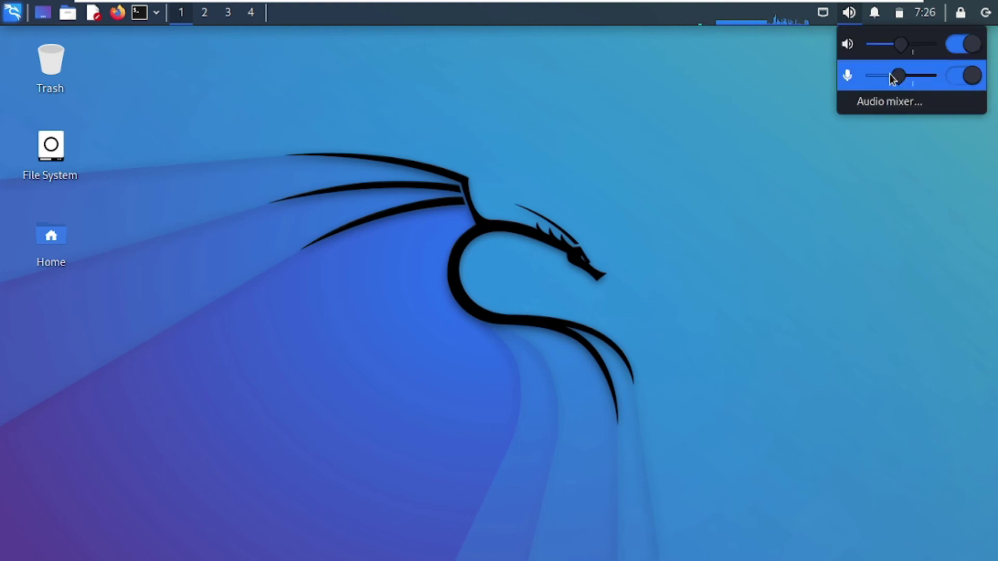
{"action": "left_click_drag", "start_coordinate": [898, 76], "coordinate": [934, 76]}
{"action": "left_click_drag", "start_coordinate": [901, 44], "coordinate": [924, 45]}
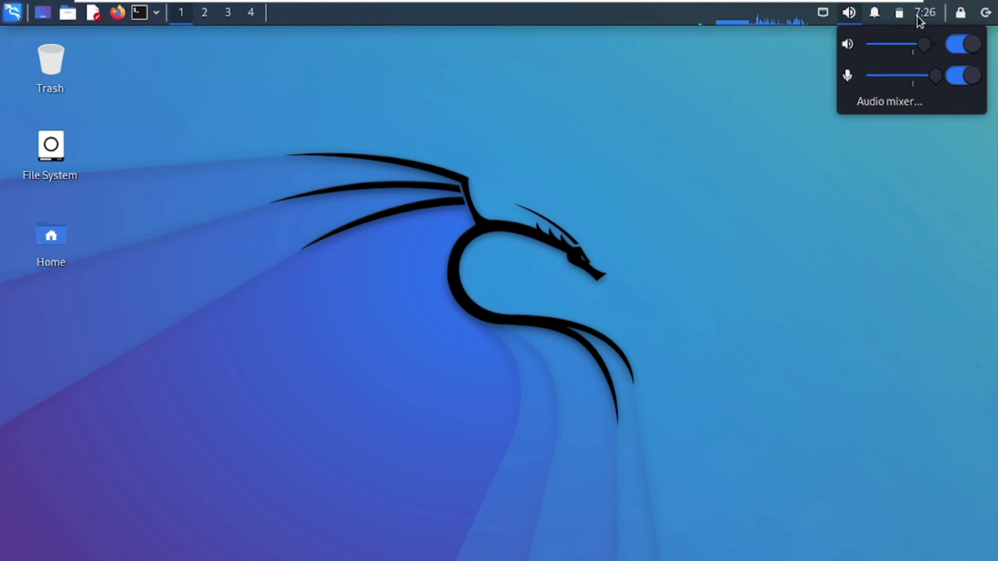
{"action": "left_click", "coordinate": [533, 104]}
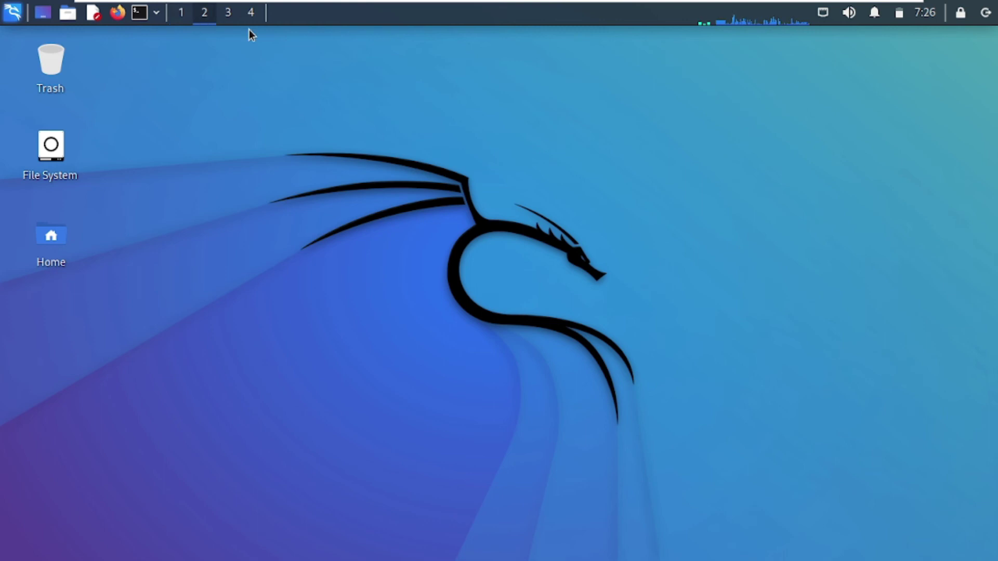
Return to workspace 1, look at the available terminal types and open a regular terminal window.
{"action": "left_click", "coordinate": [181, 14]}
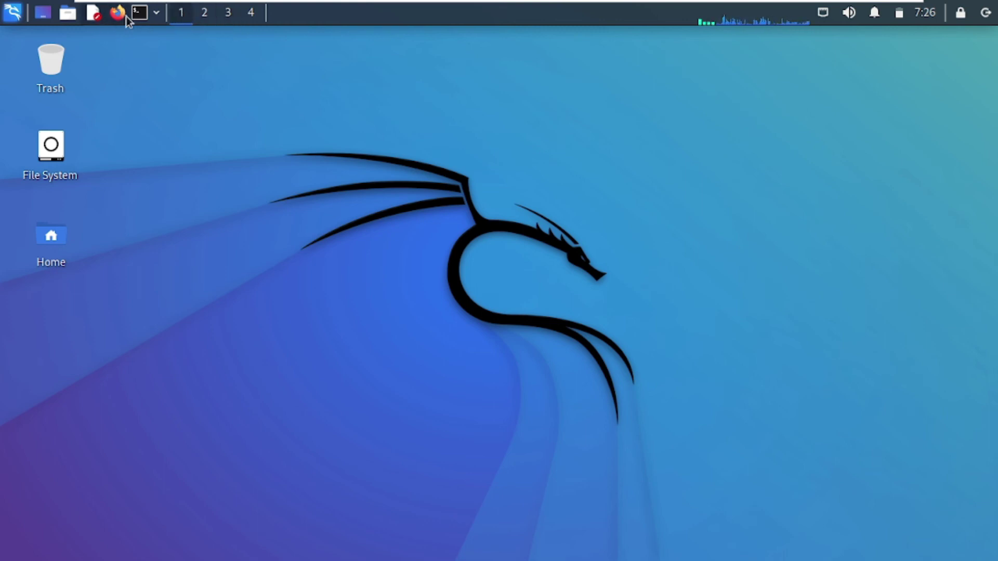
{"action": "left_click", "coordinate": [155, 15]}
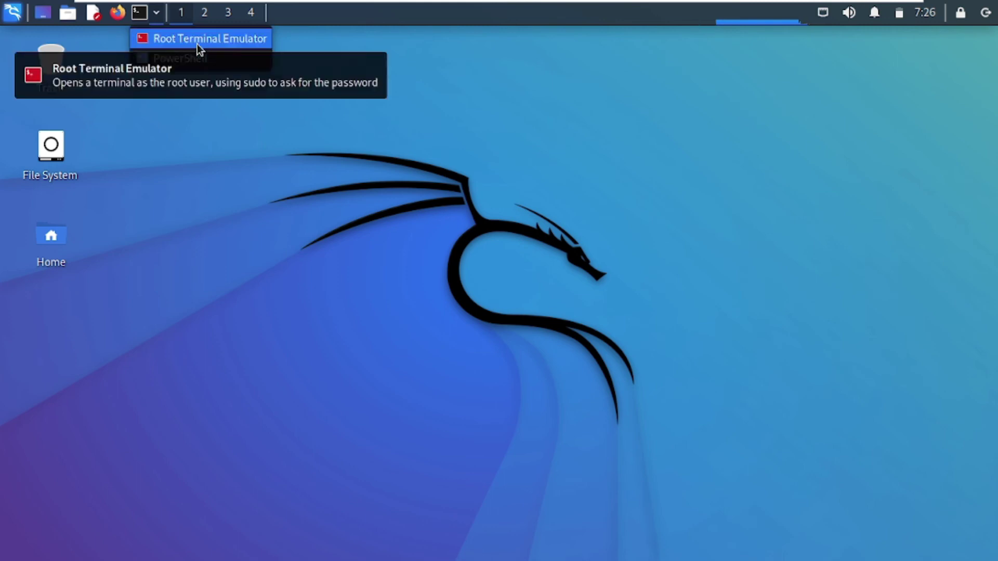
{"action": "left_click", "coordinate": [137, 17]}
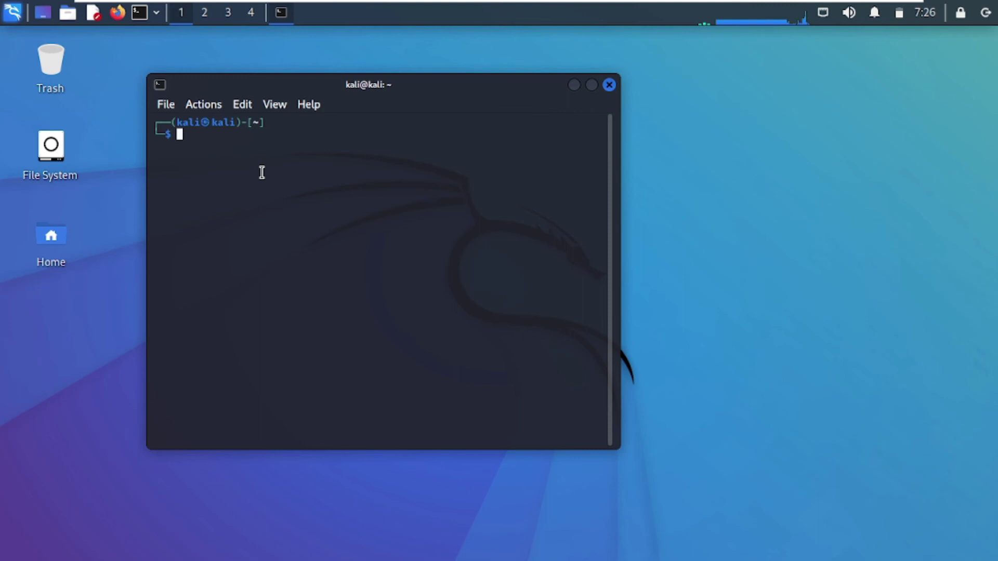
Start a root shell with sudo bash, entering the account password, and exit it.
{"action": "type", "text": "sudo bash"}
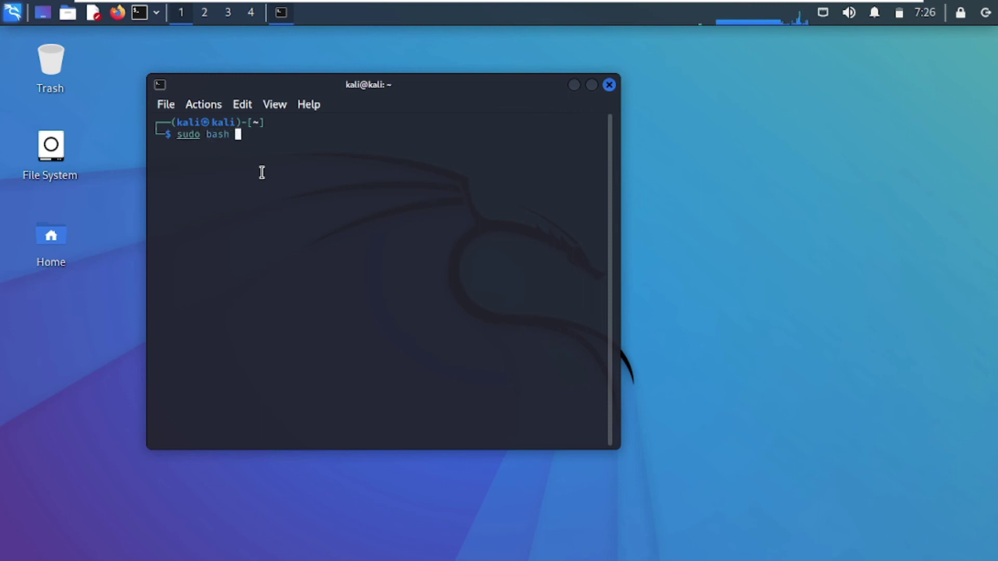
{"action": "key", "text": "Return"}
{"action": "key", "text": "Return"}
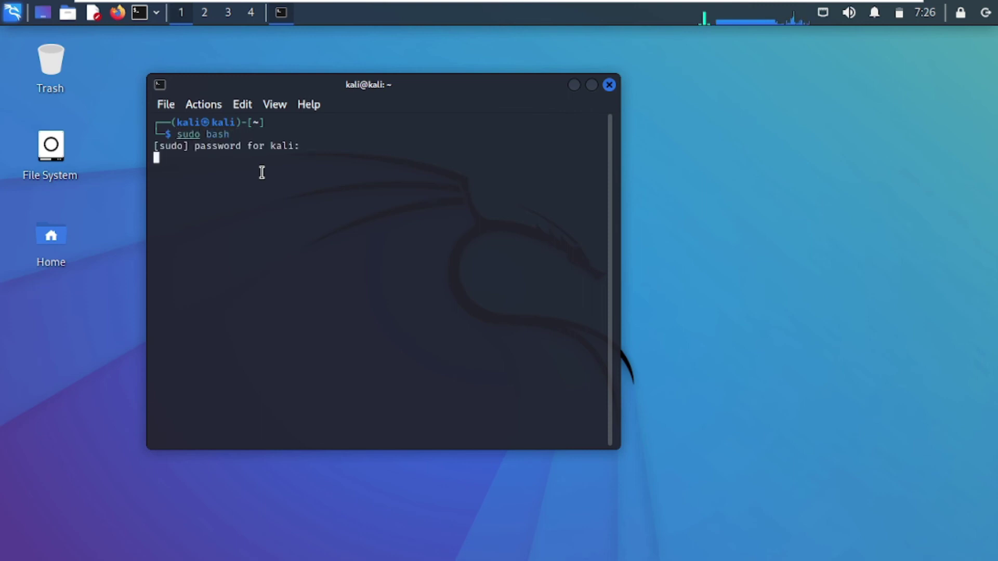
{"action": "type", "text": "exit"}
{"action": "key", "text": "Return"}
Clear the terminal, list the network interfaces with ifconfig and highlight the IPv4 address of eth0.
{"action": "type", "text": "clear"}
{"action": "key", "text": "Return"}
{"action": "type", "text": "ifconfig"}
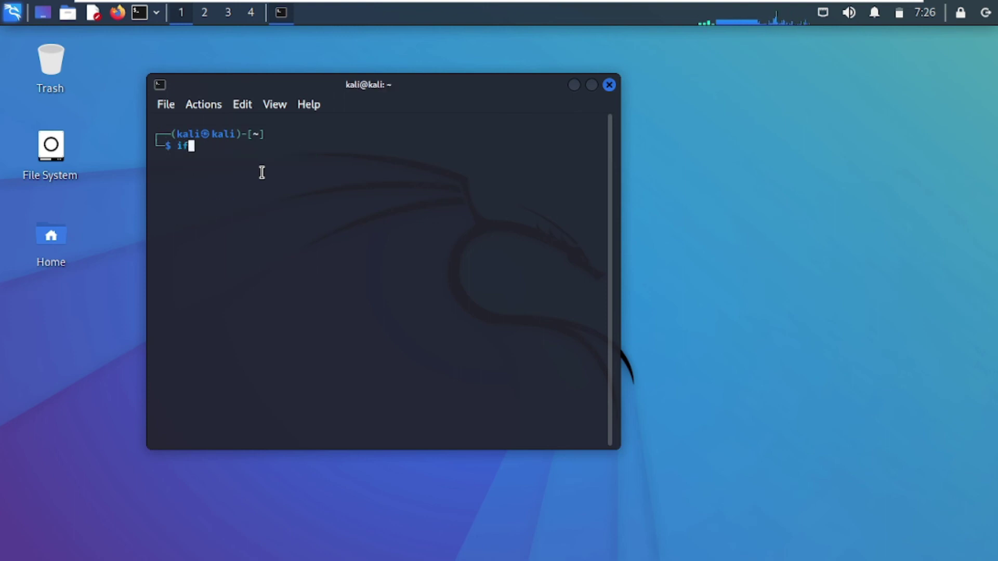
{"action": "key", "text": "Return"}
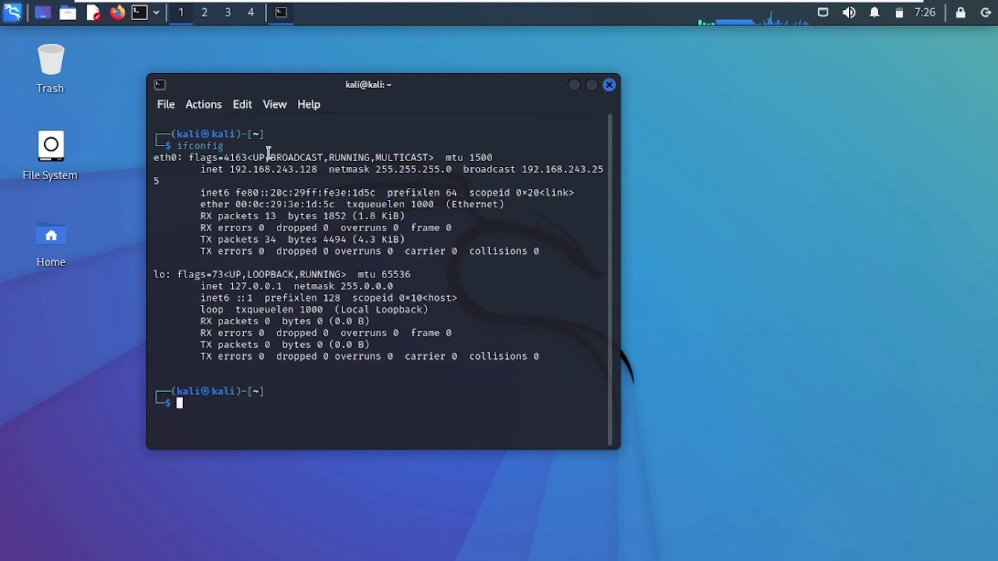
{"action": "double_click", "coordinate": [258, 168]}
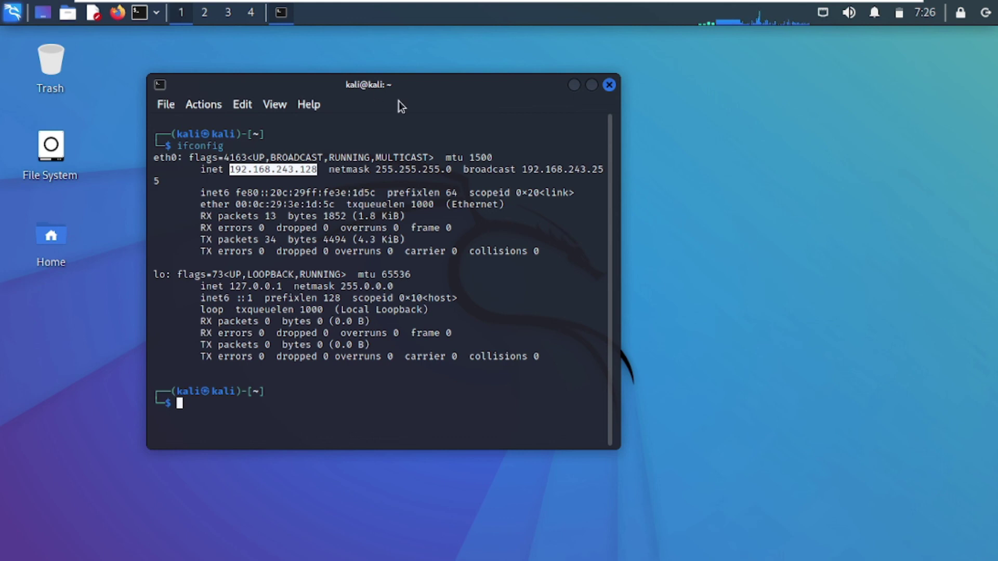
Look through the Kali tool categories in the applications list, from Information Gathering to Sniffing & Spoofing.
{"action": "left_click", "coordinate": [11, 12]}
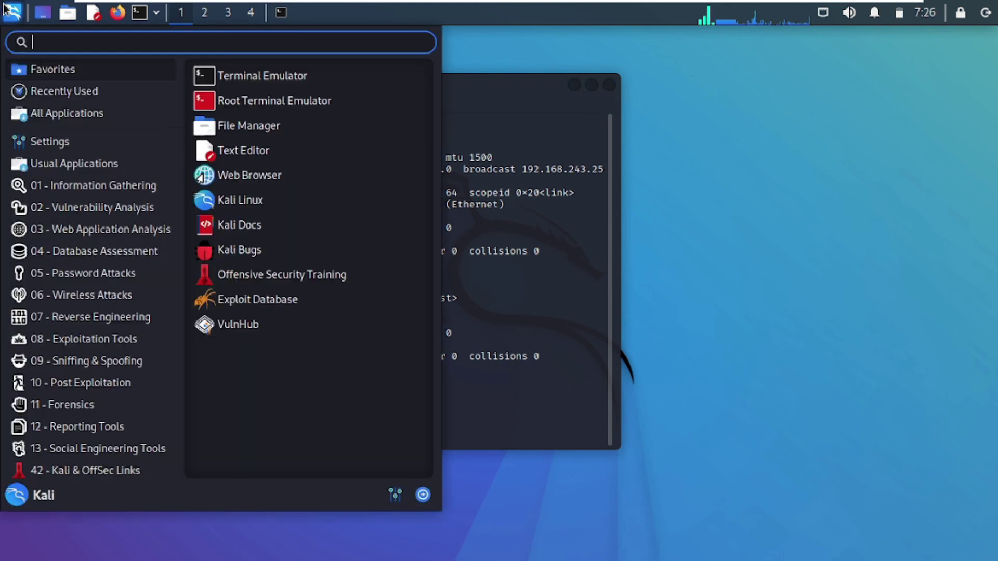
{"action": "left_click", "coordinate": [83, 251]}
{"action": "mouse_move", "coordinate": [117, 189]}
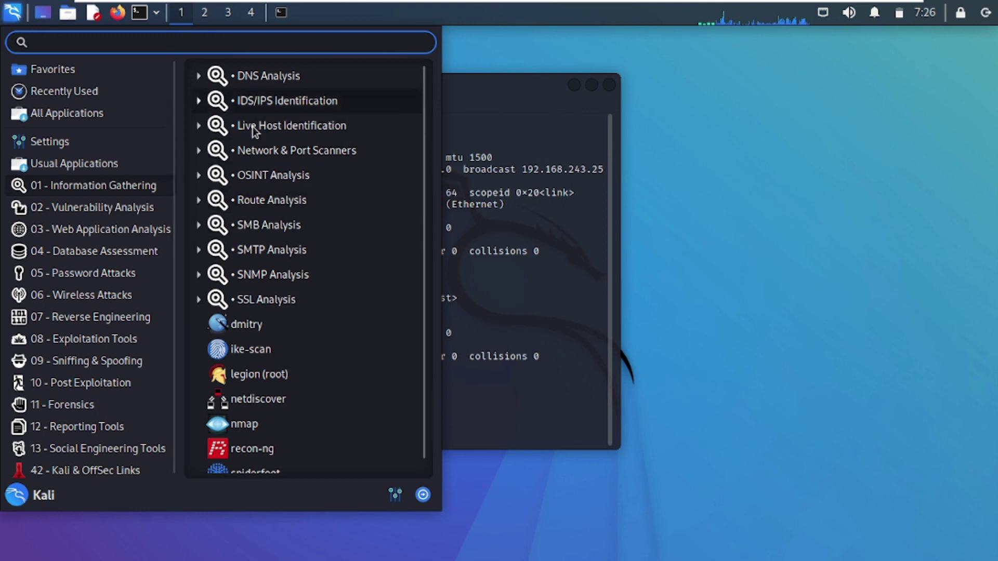
{"action": "mouse_move", "coordinate": [124, 237]}
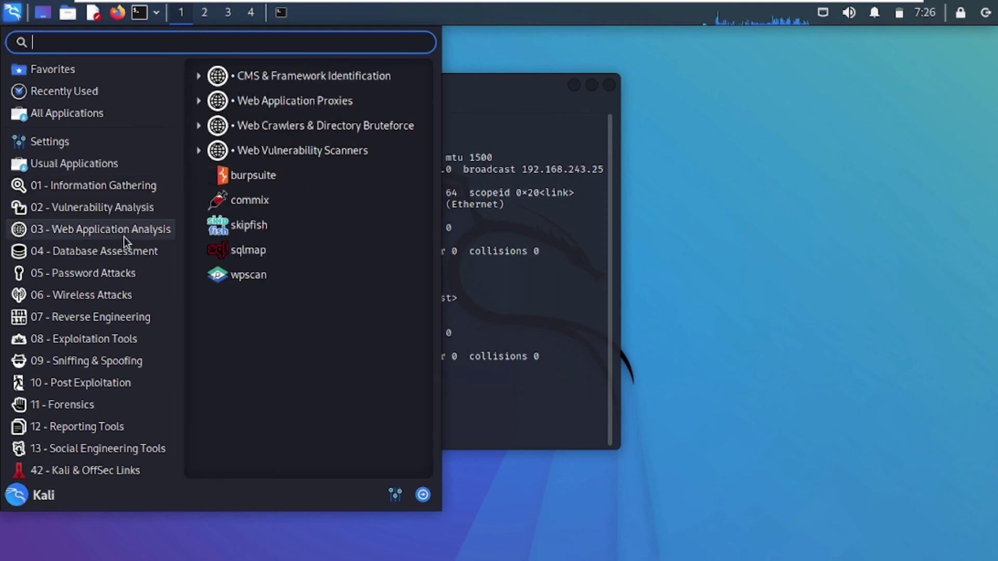
{"action": "mouse_move", "coordinate": [130, 255]}
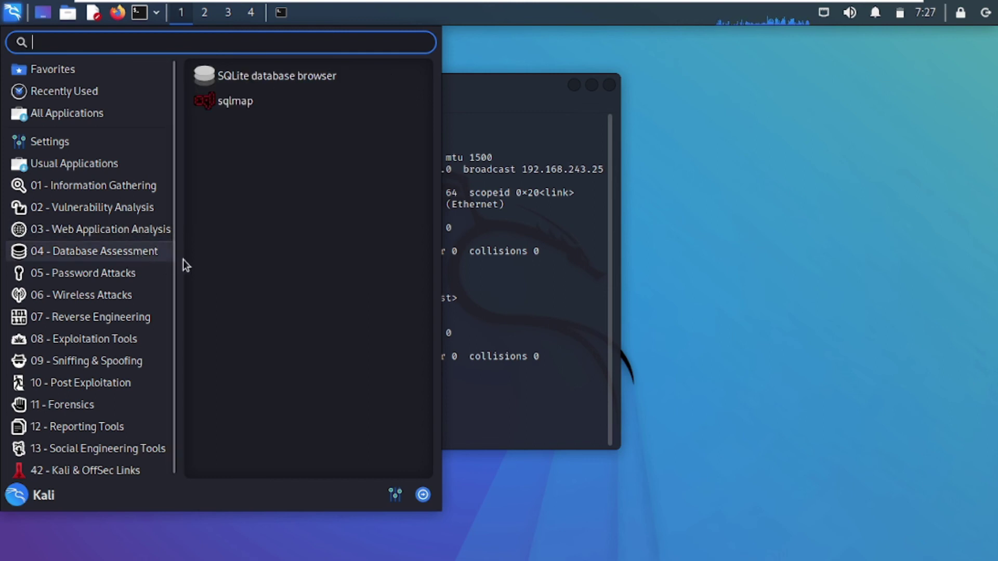
{"action": "mouse_move", "coordinate": [146, 281]}
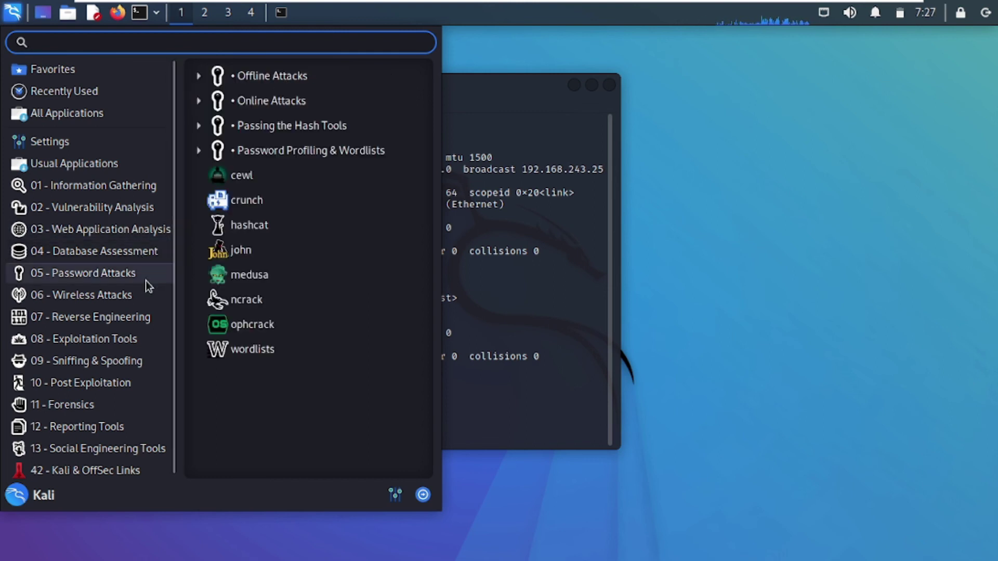
{"action": "mouse_move", "coordinate": [97, 318]}
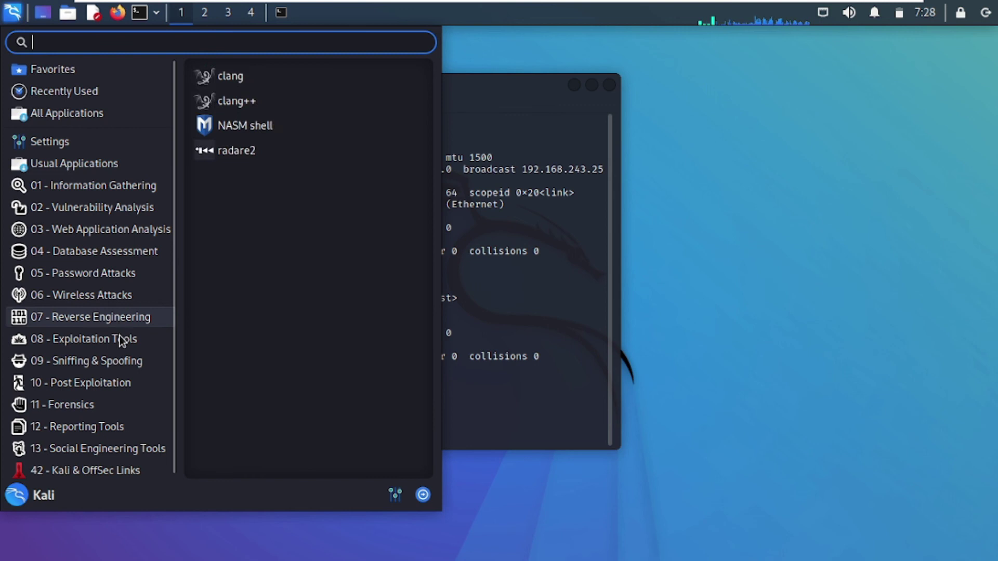
{"action": "left_click", "coordinate": [120, 361]}
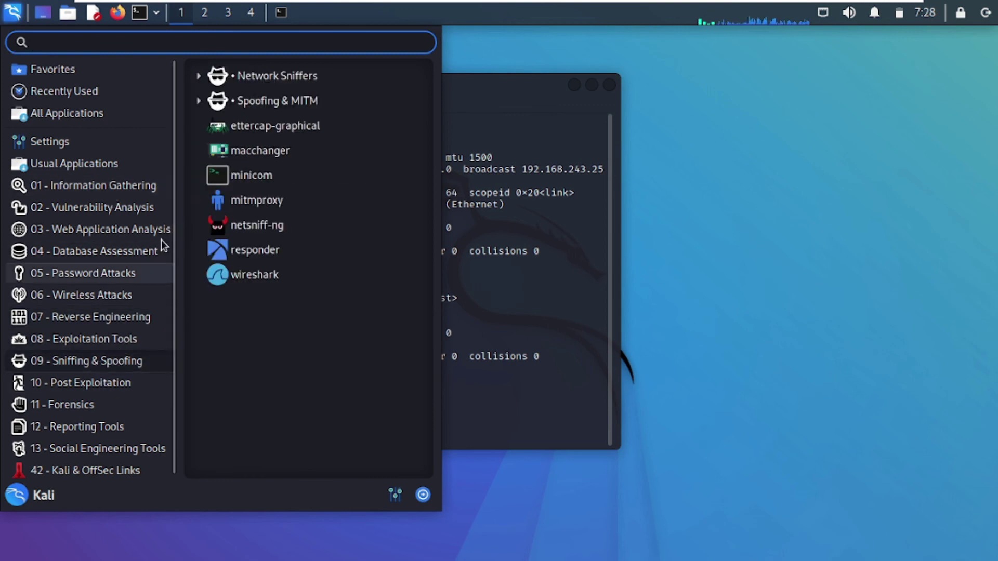
{"action": "mouse_move", "coordinate": [172, 214]}
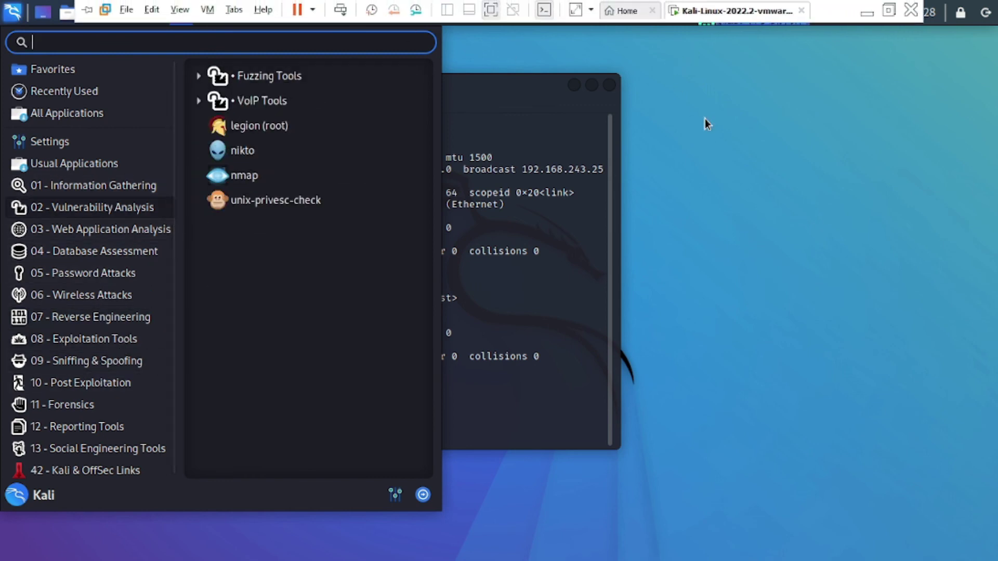
Close the applications list and shut down the Kali virtual machine.
{"action": "left_click", "coordinate": [728, 125]}
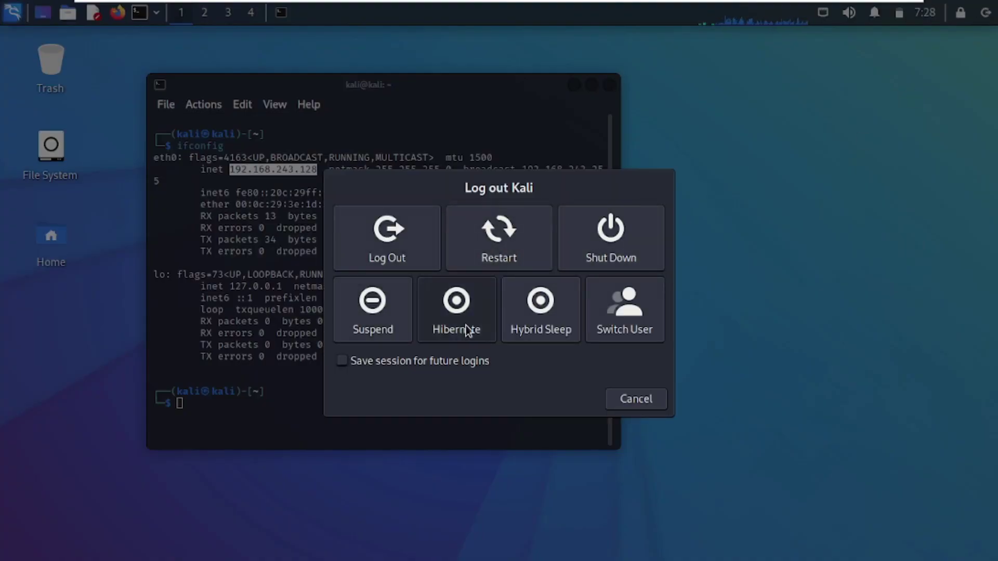
{"action": "left_click", "coordinate": [613, 229]}
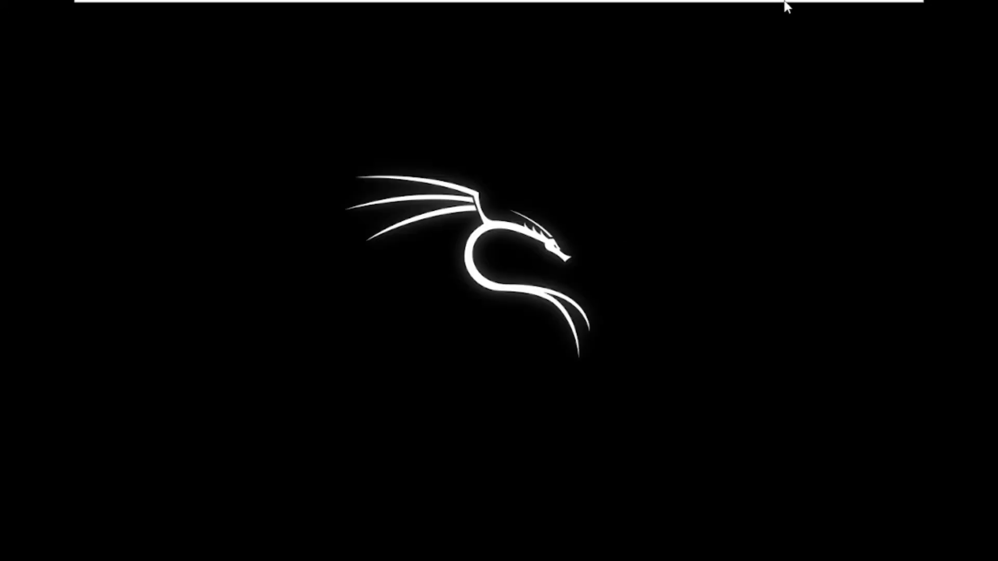
Switch to File Explorer and select the 9 KB Kali-Linux-2022.2-vmware-amd64 file in the virtual machine's folder.
{"action": "key", "text": "alt+Tab"}
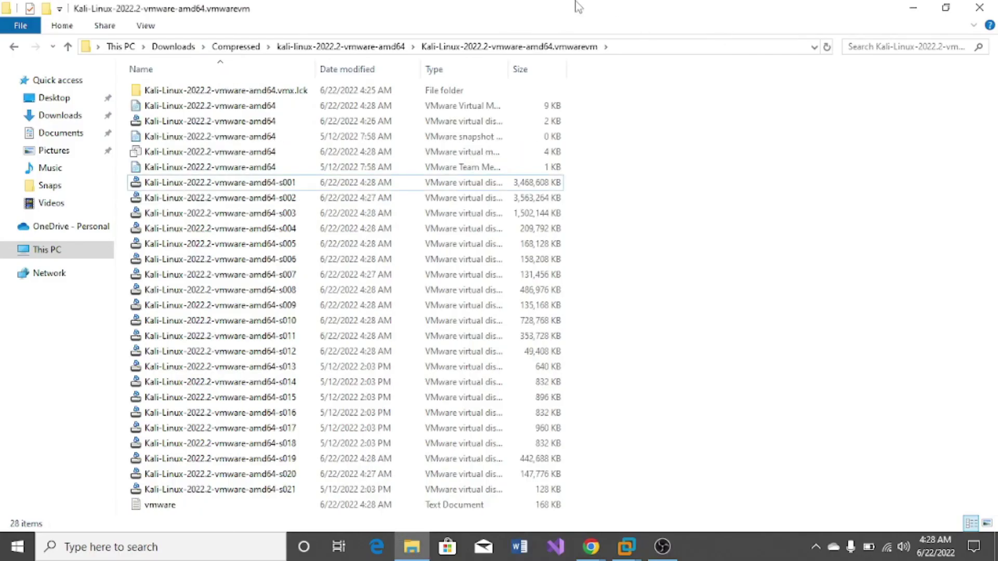
{"action": "mouse_move", "coordinate": [628, 547]}
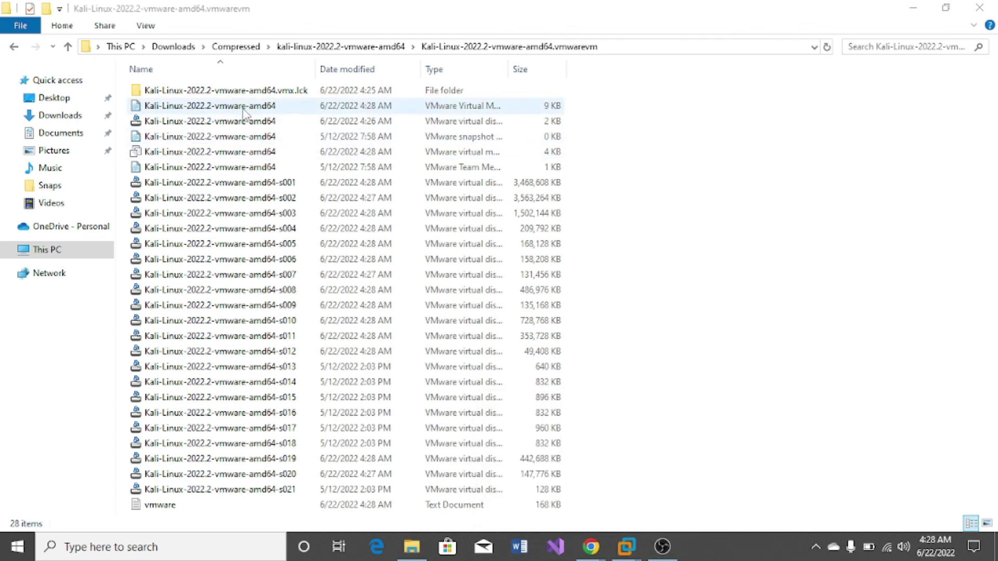
{"action": "left_click_drag", "start_coordinate": [217, 105], "coordinate": [231, 46]}
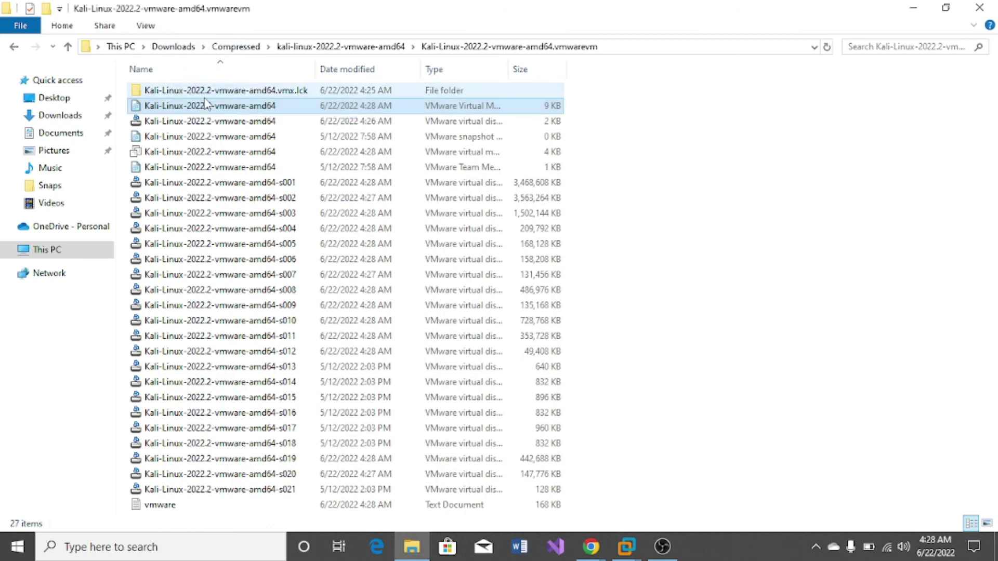